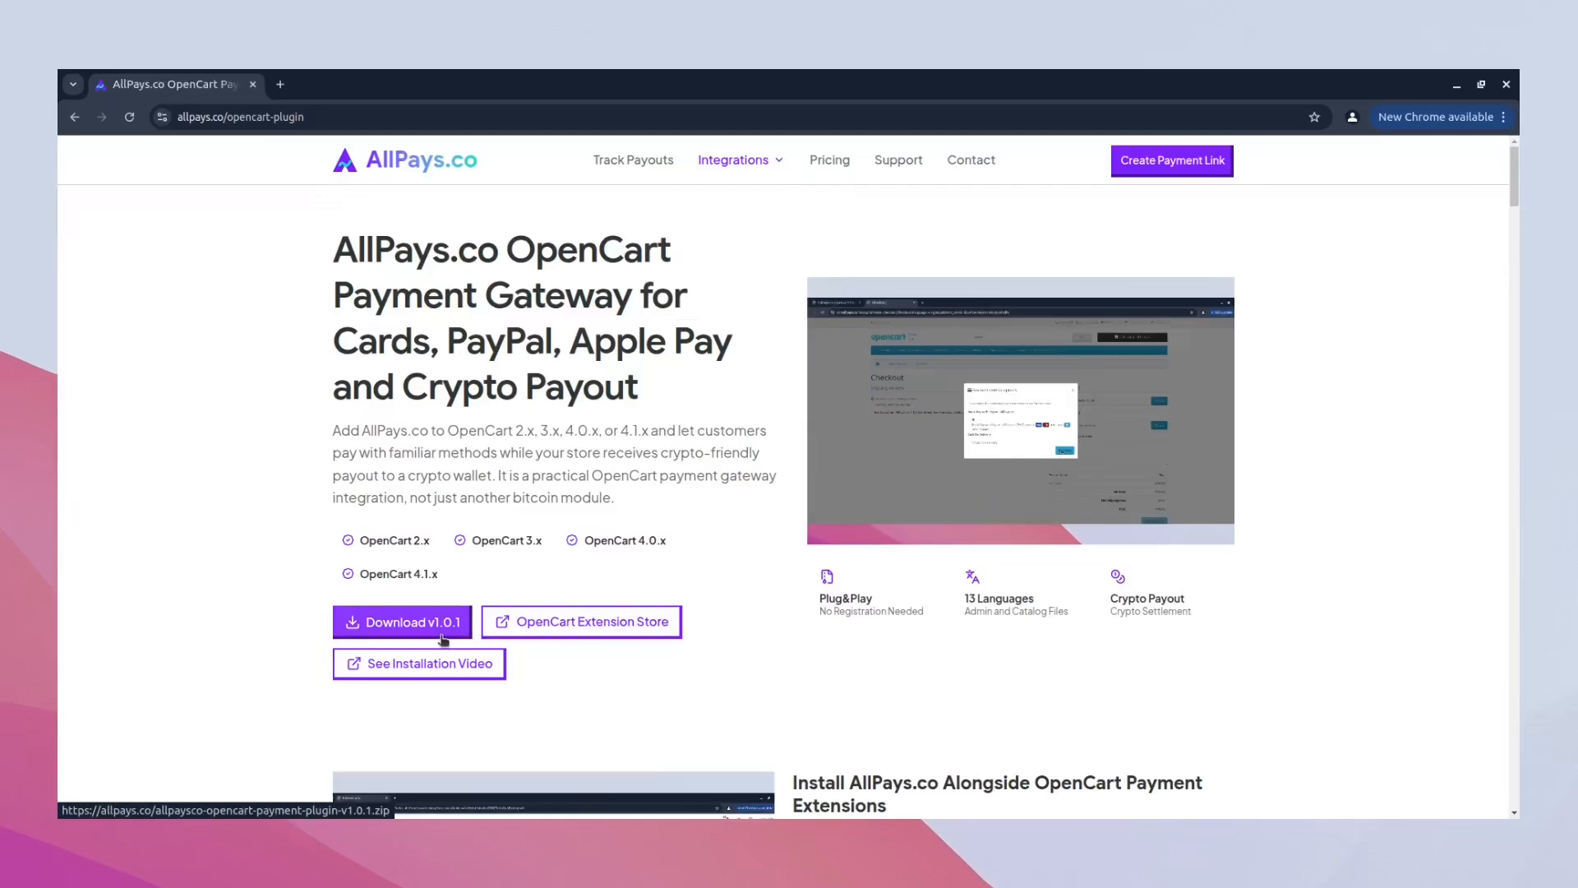
- Download the AllPays.co OpenCart plugin v1.0.1 and upload its package through the store admin's Extension Installer
{"action": "left_click", "coordinate": [443, 639]}
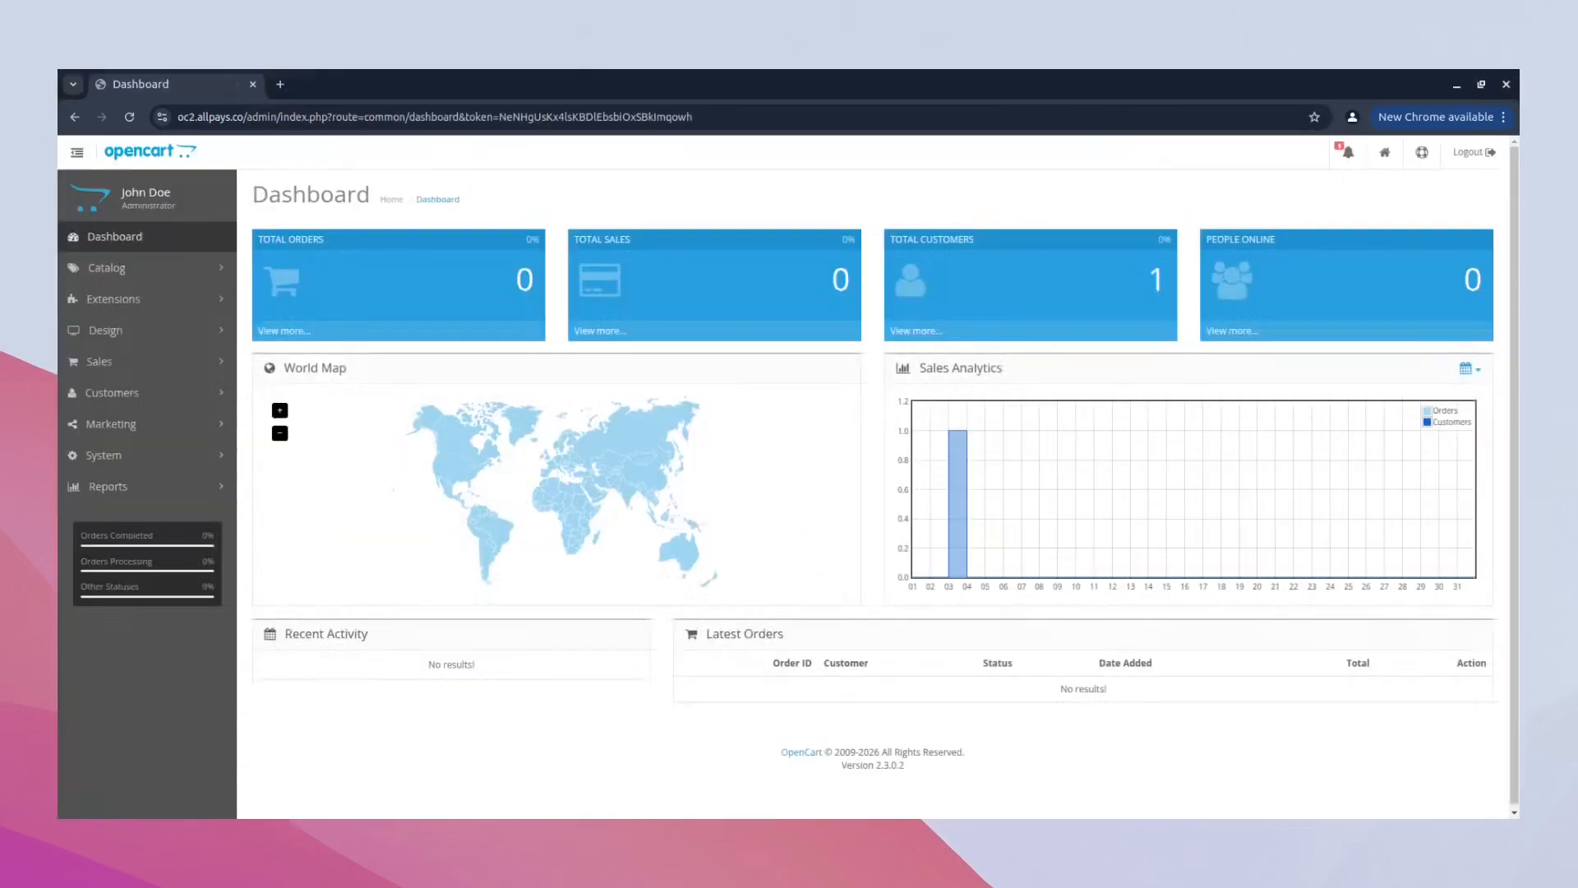
{"action": "left_click", "coordinate": [184, 311]}
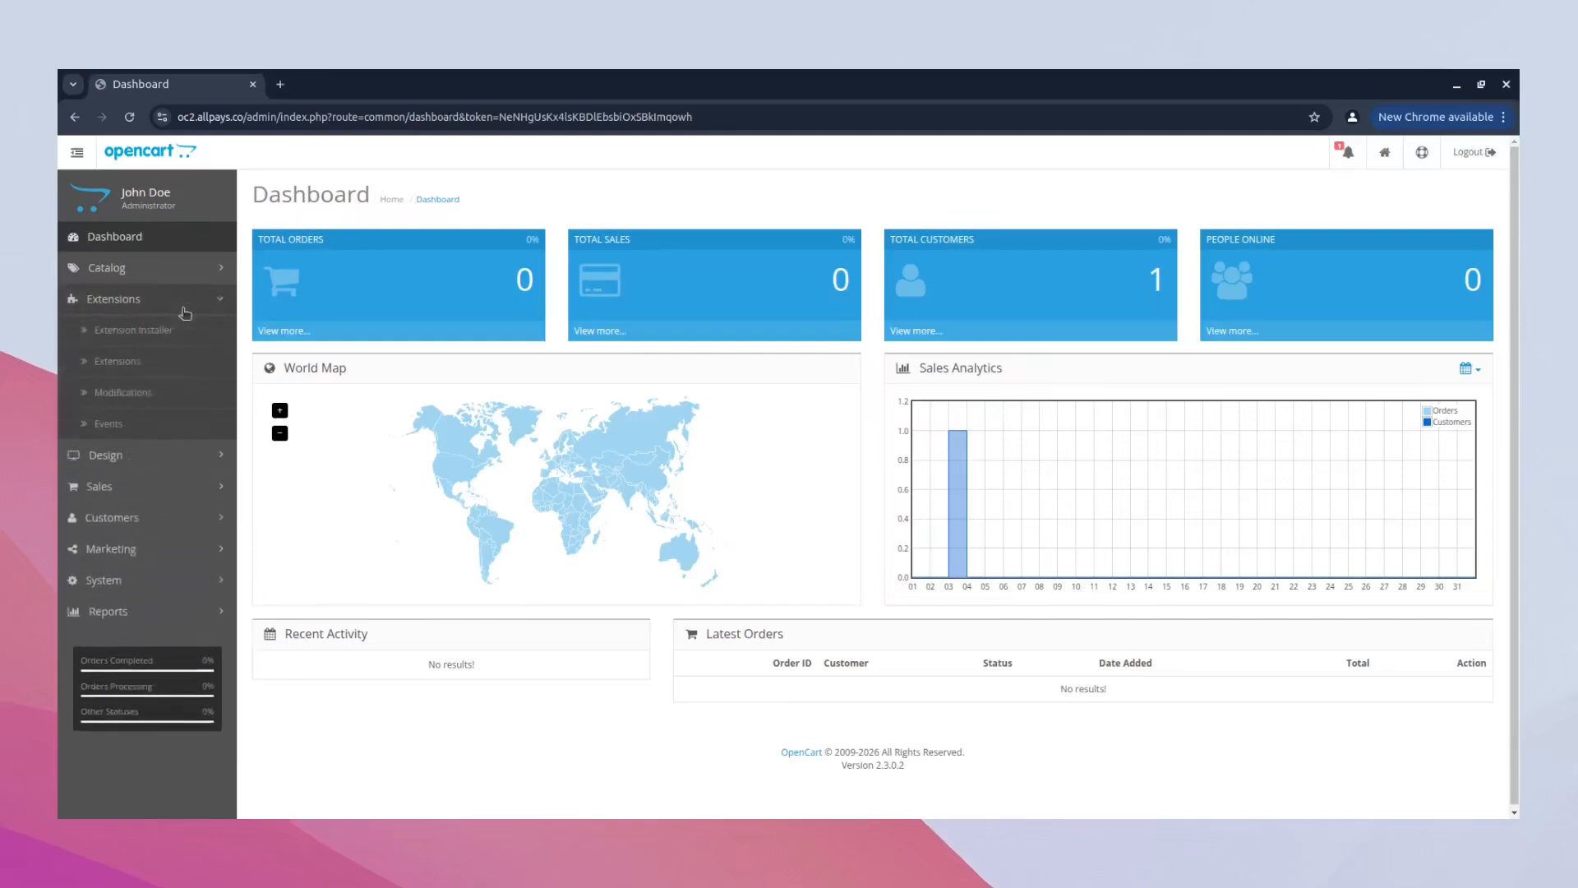
{"action": "left_click", "coordinate": [193, 332]}
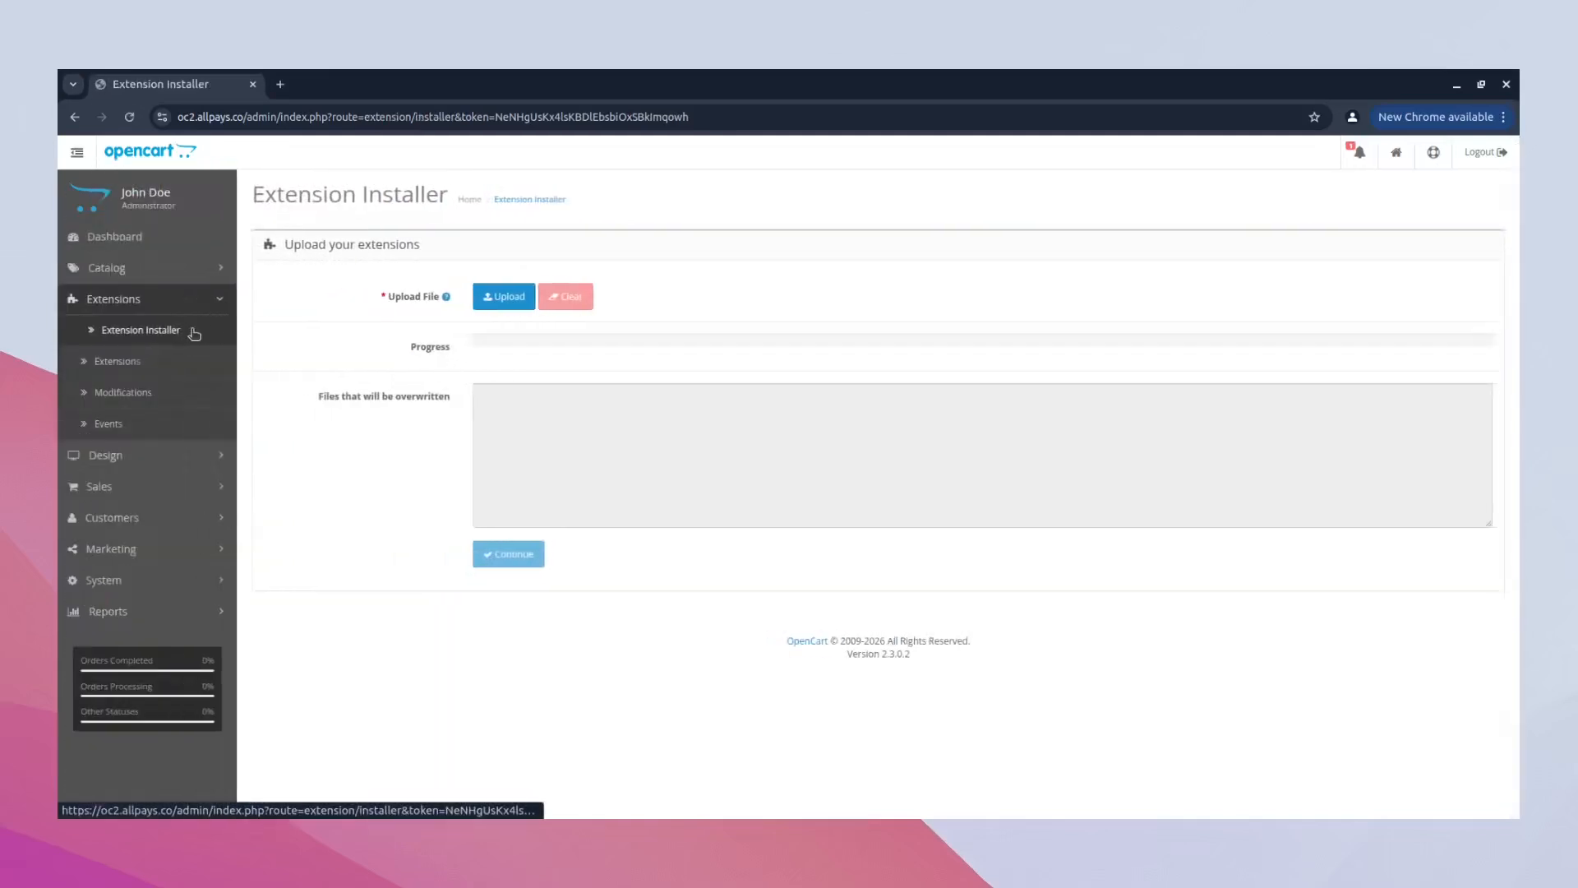
{"action": "left_click", "coordinate": [505, 299]}
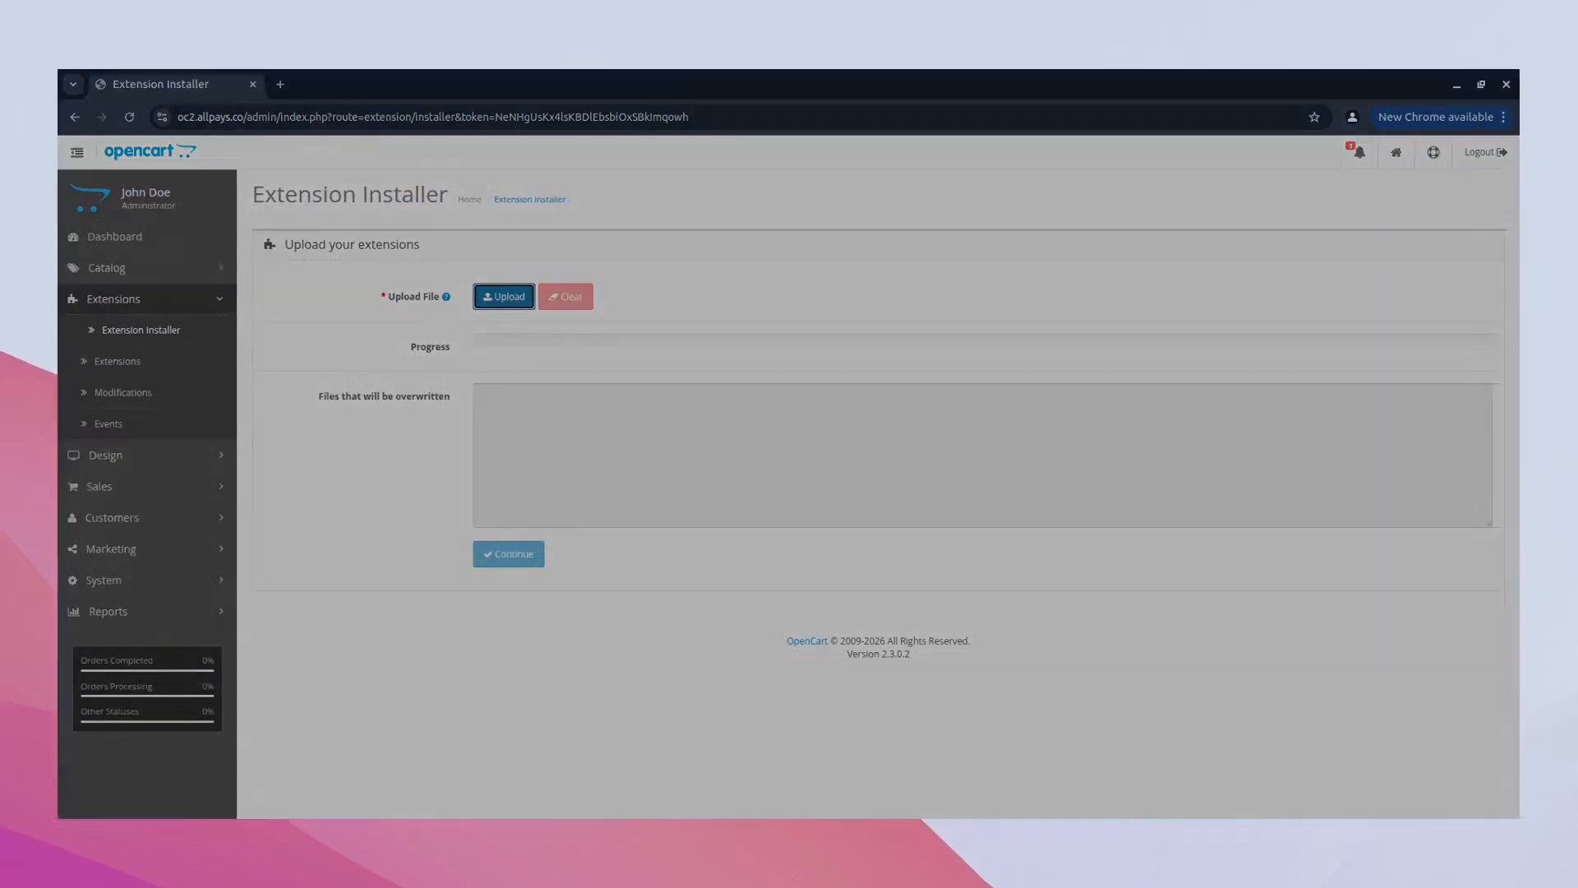
{"action": "double_click", "coordinate": [576, 303]}
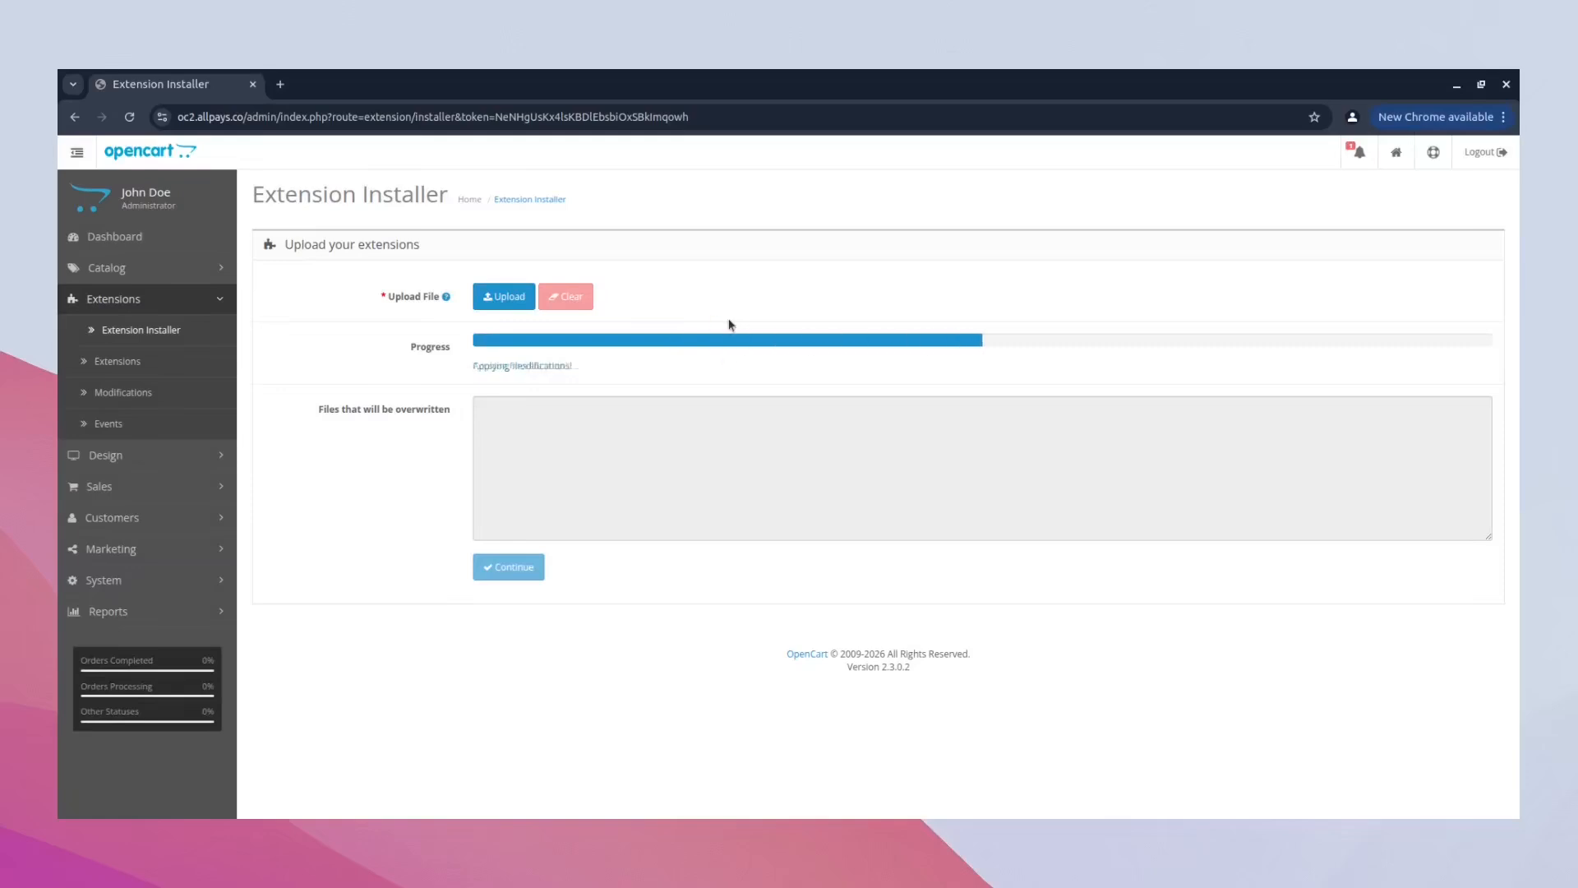
- Clear the store's modifications and refresh them to rebuild the modification cache
{"action": "left_click", "coordinate": [216, 396]}
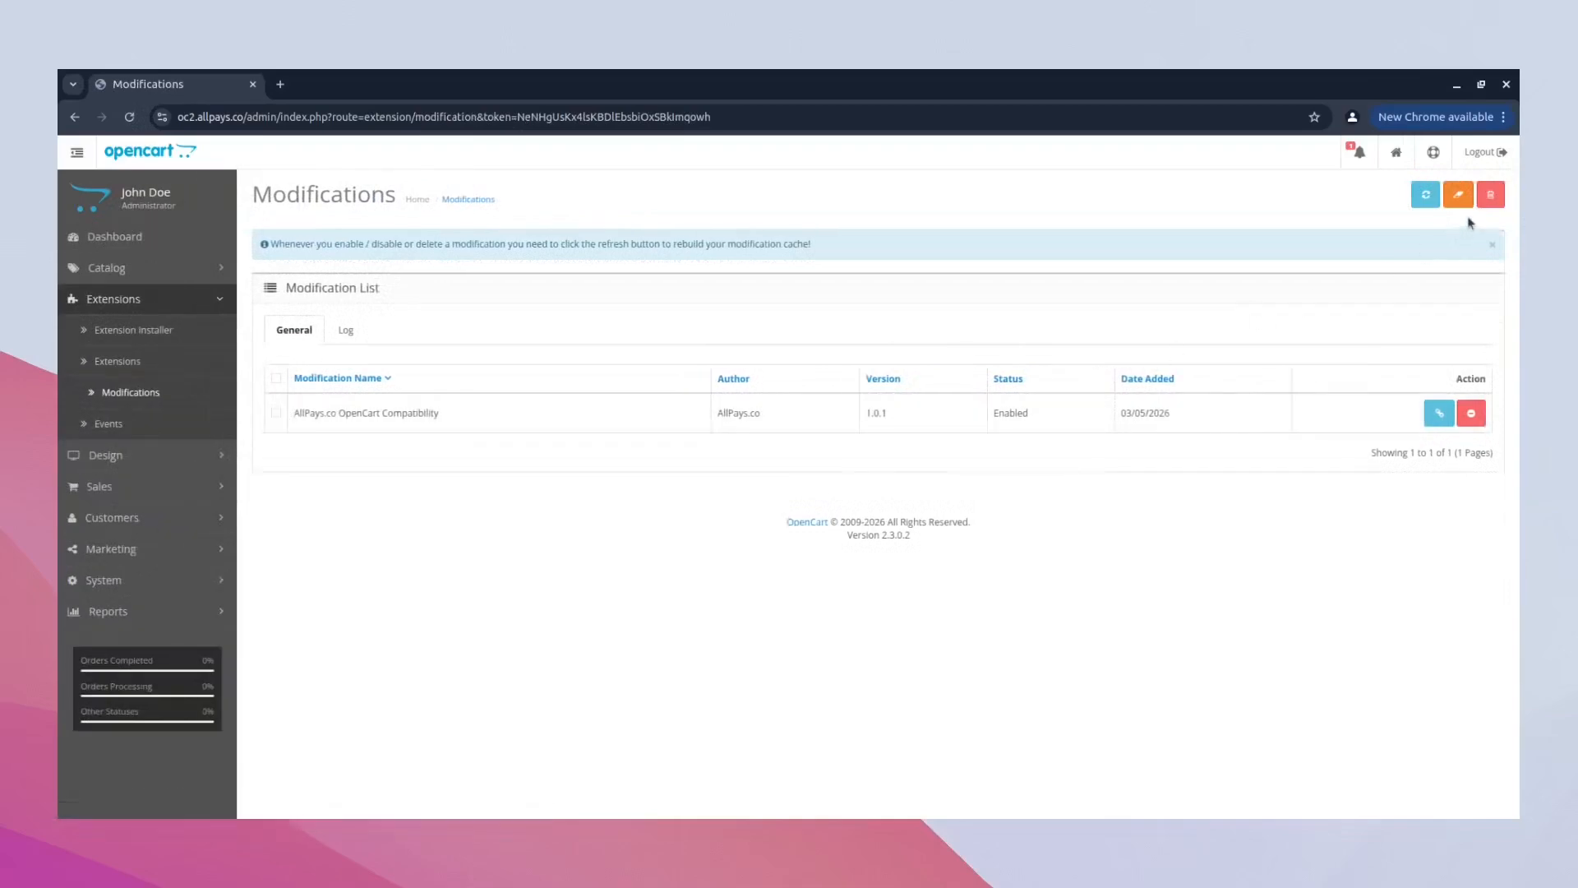
{"action": "left_click", "coordinate": [1458, 195]}
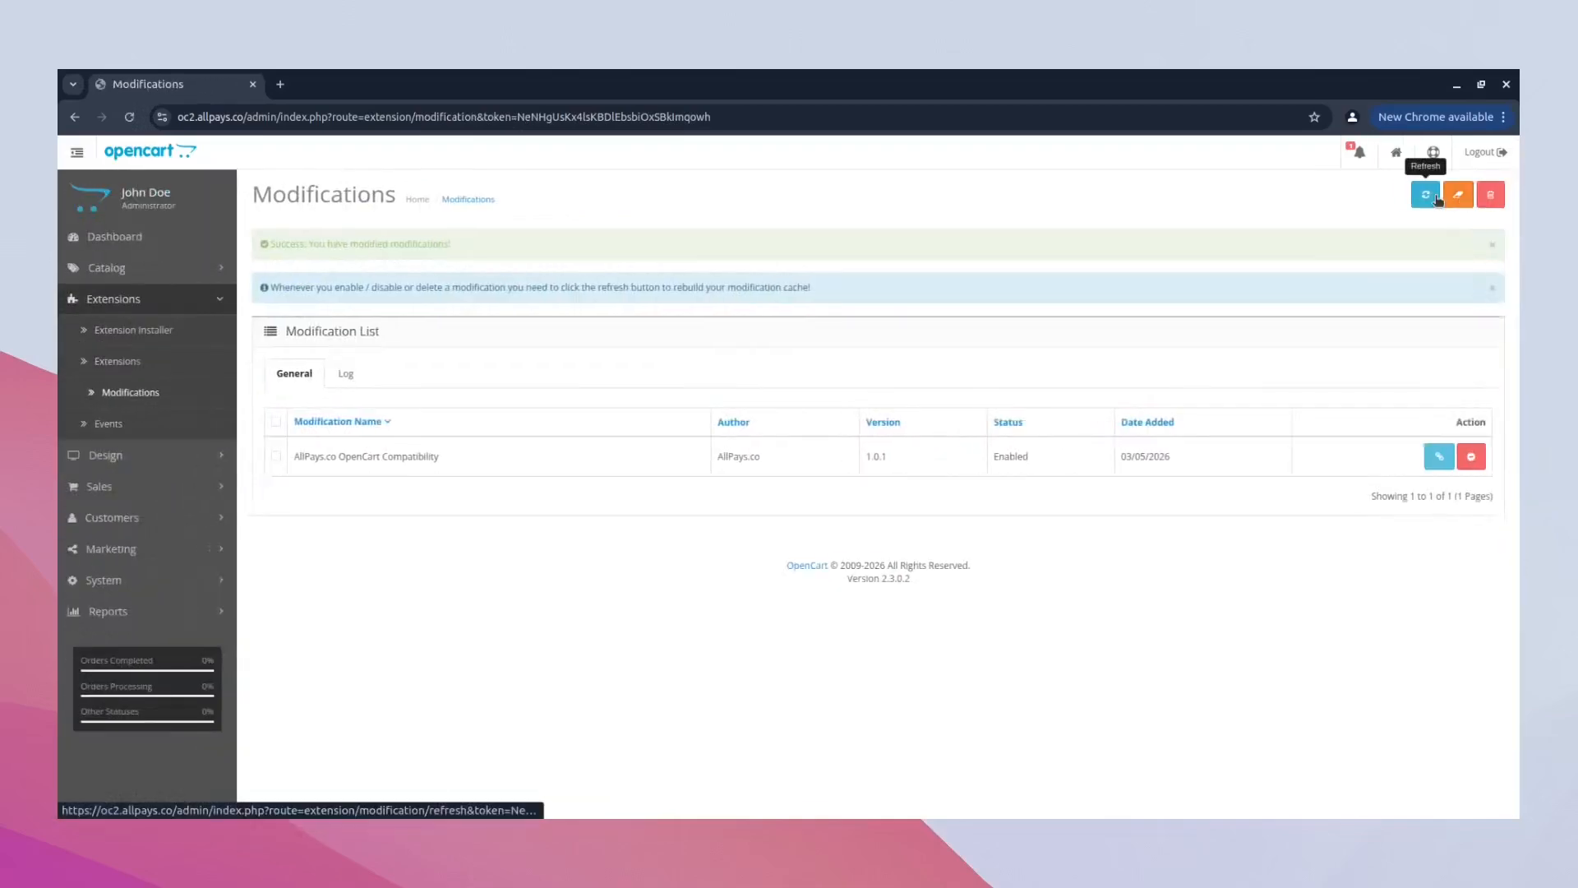
{"action": "left_click", "coordinate": [1427, 196]}
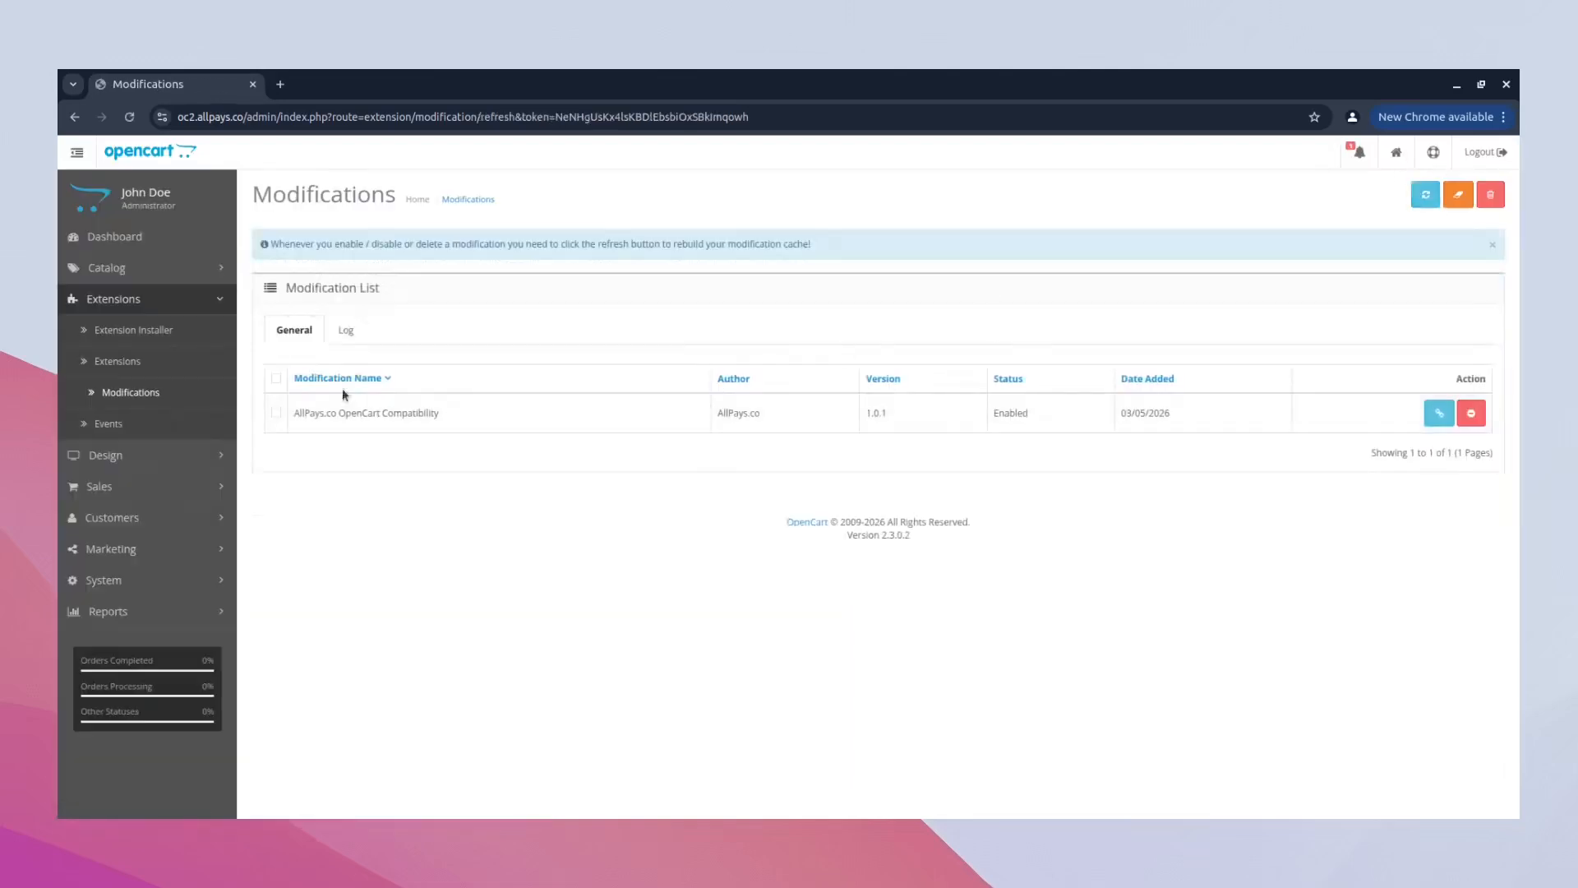
- List the Payments extensions and install the AllPays.co OpenCart Payment Gateway
{"action": "left_click", "coordinate": [188, 364]}
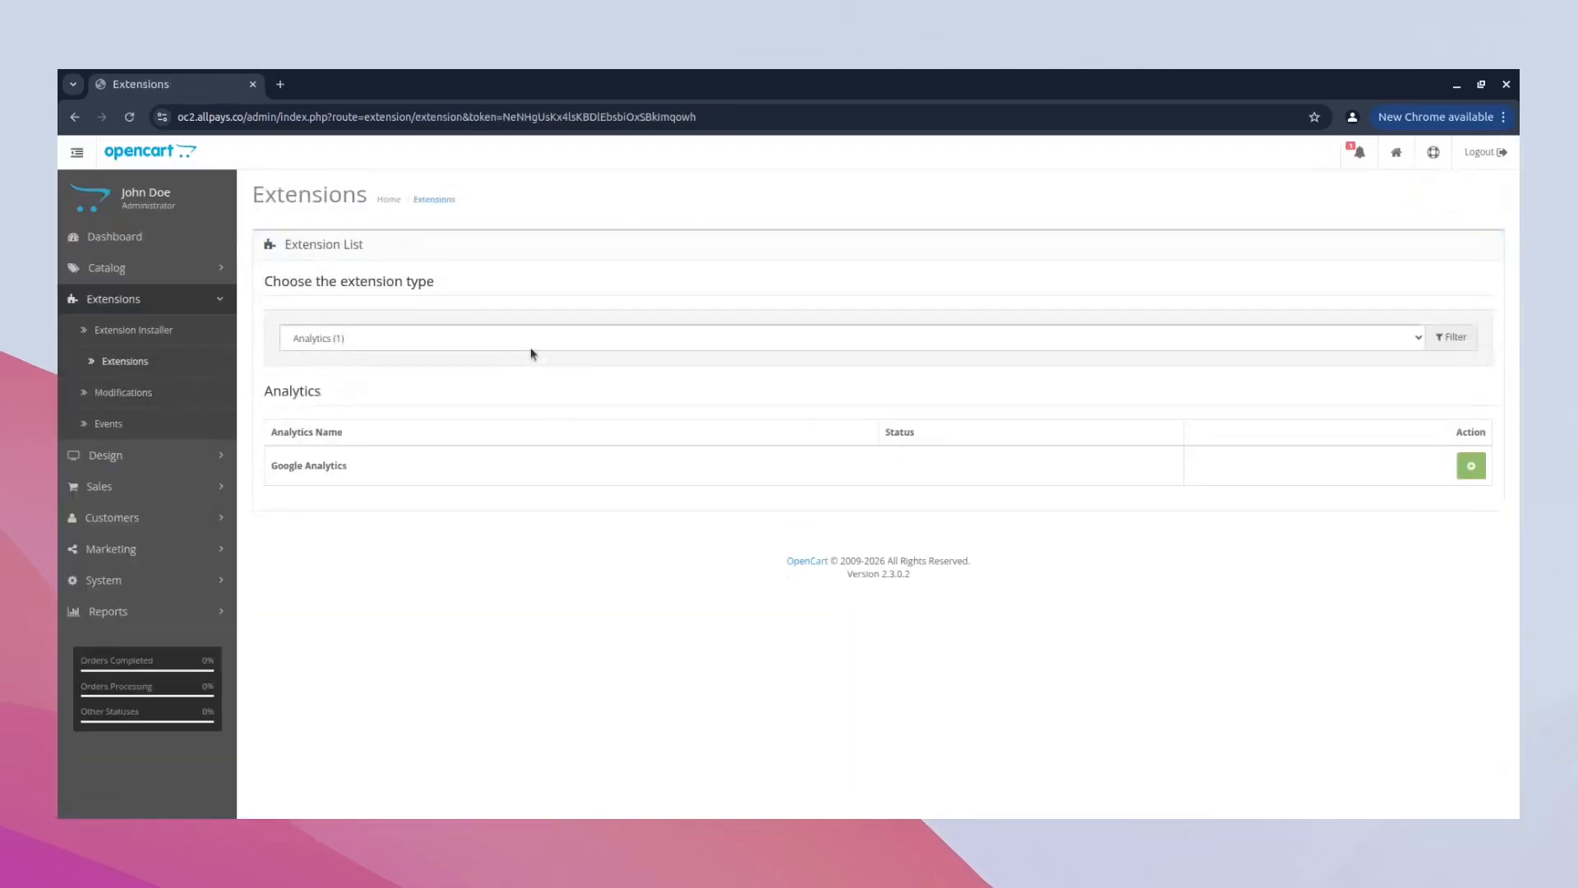
{"action": "left_click", "coordinate": [543, 470]}
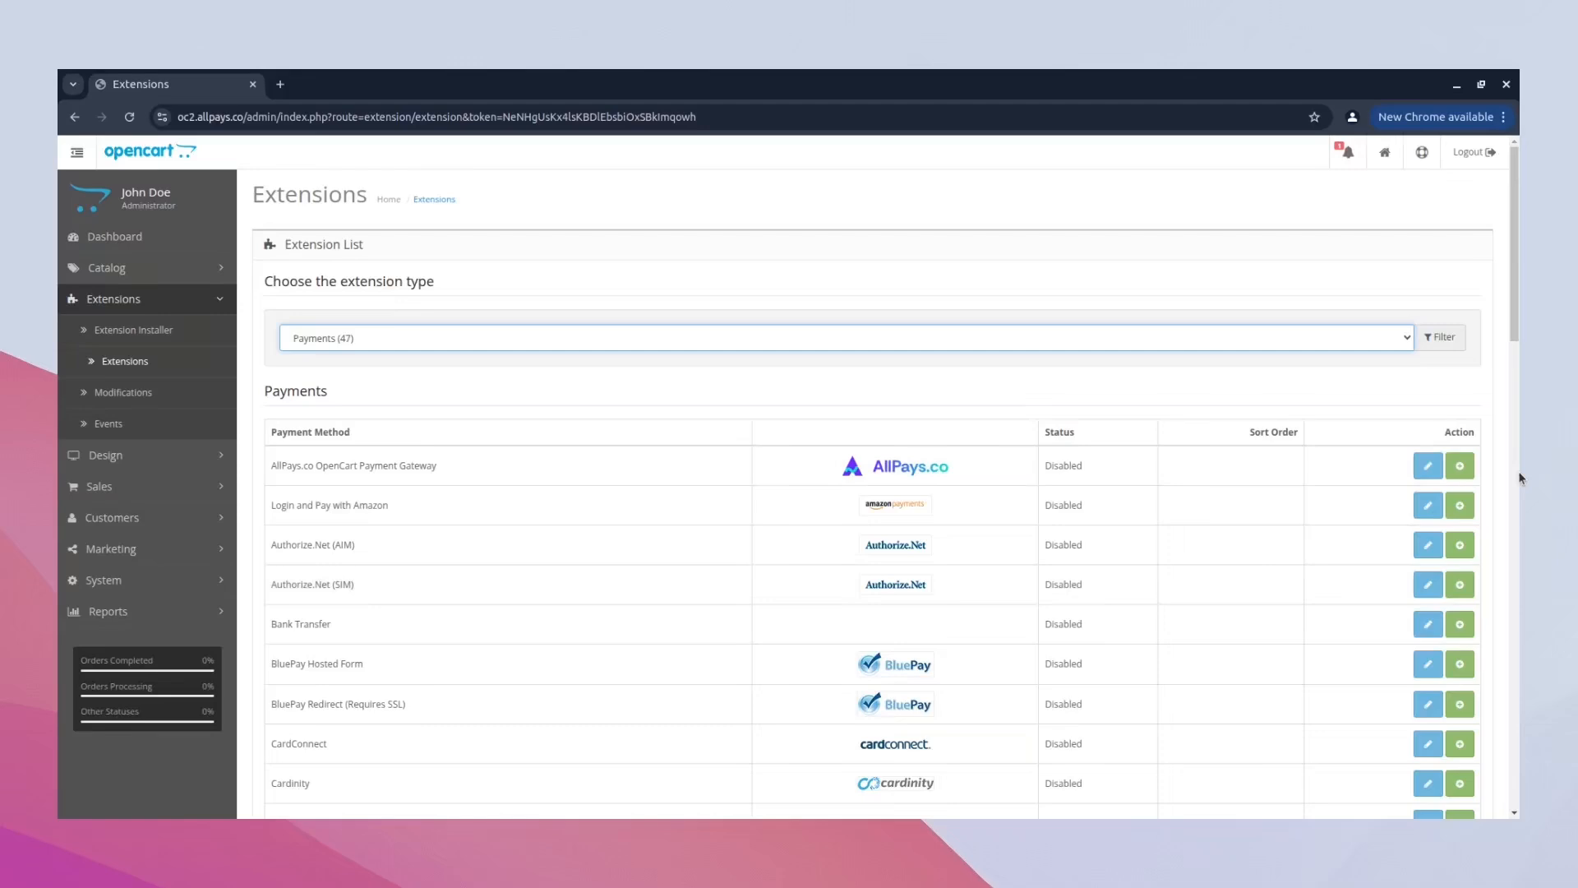
{"action": "left_click", "coordinate": [1460, 466]}
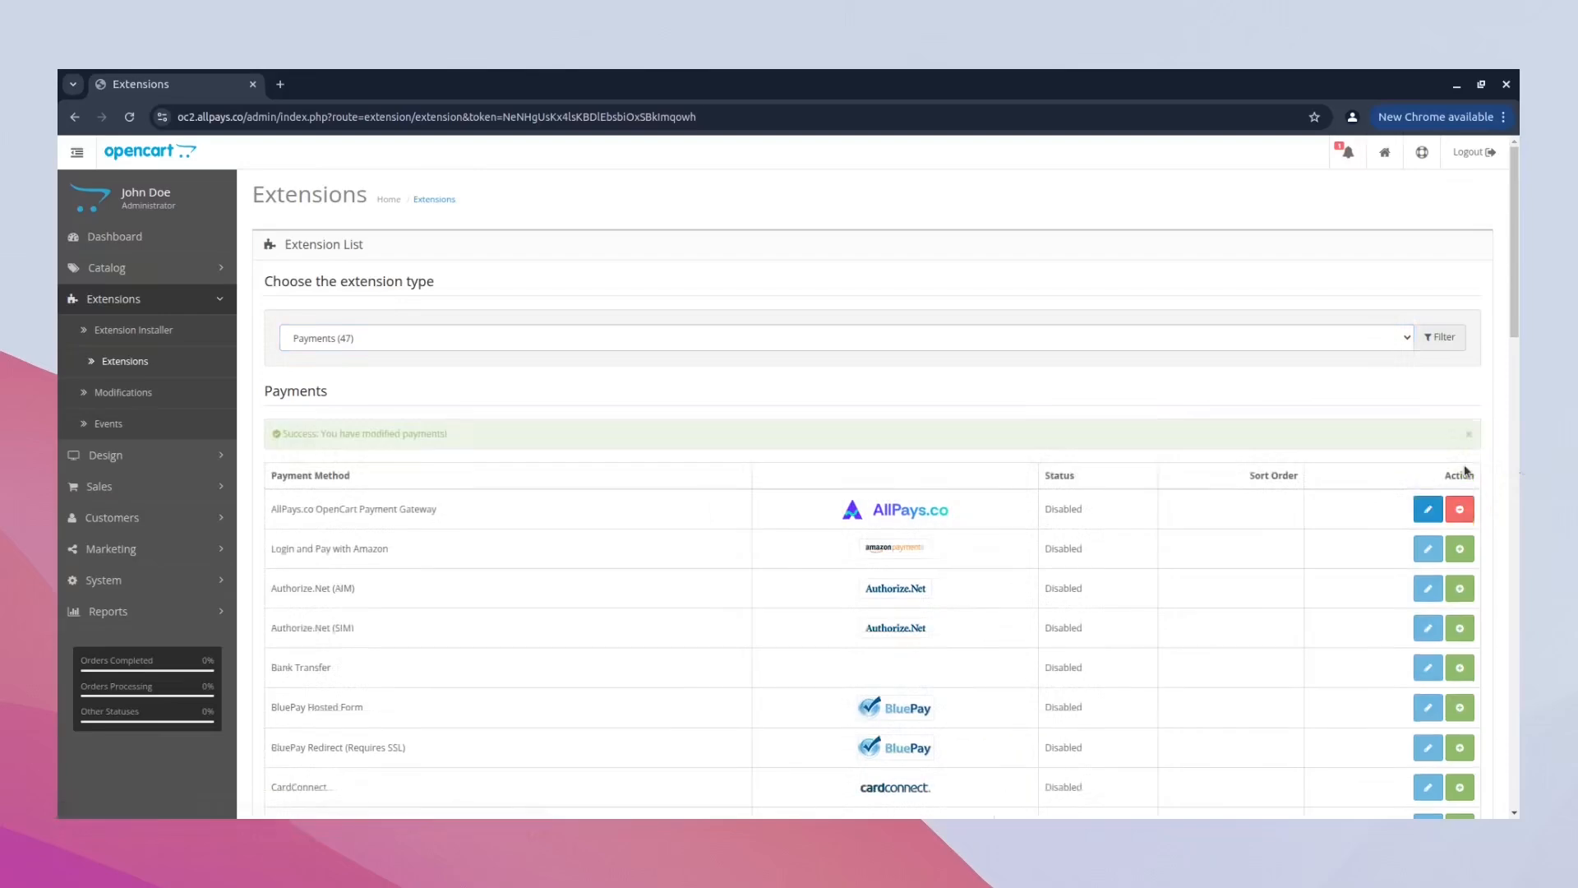
- Edit the AllPays.co gateway to set its status to Enabled and paste the merchant's Polygon wallet address
{"action": "left_click", "coordinate": [1429, 514]}
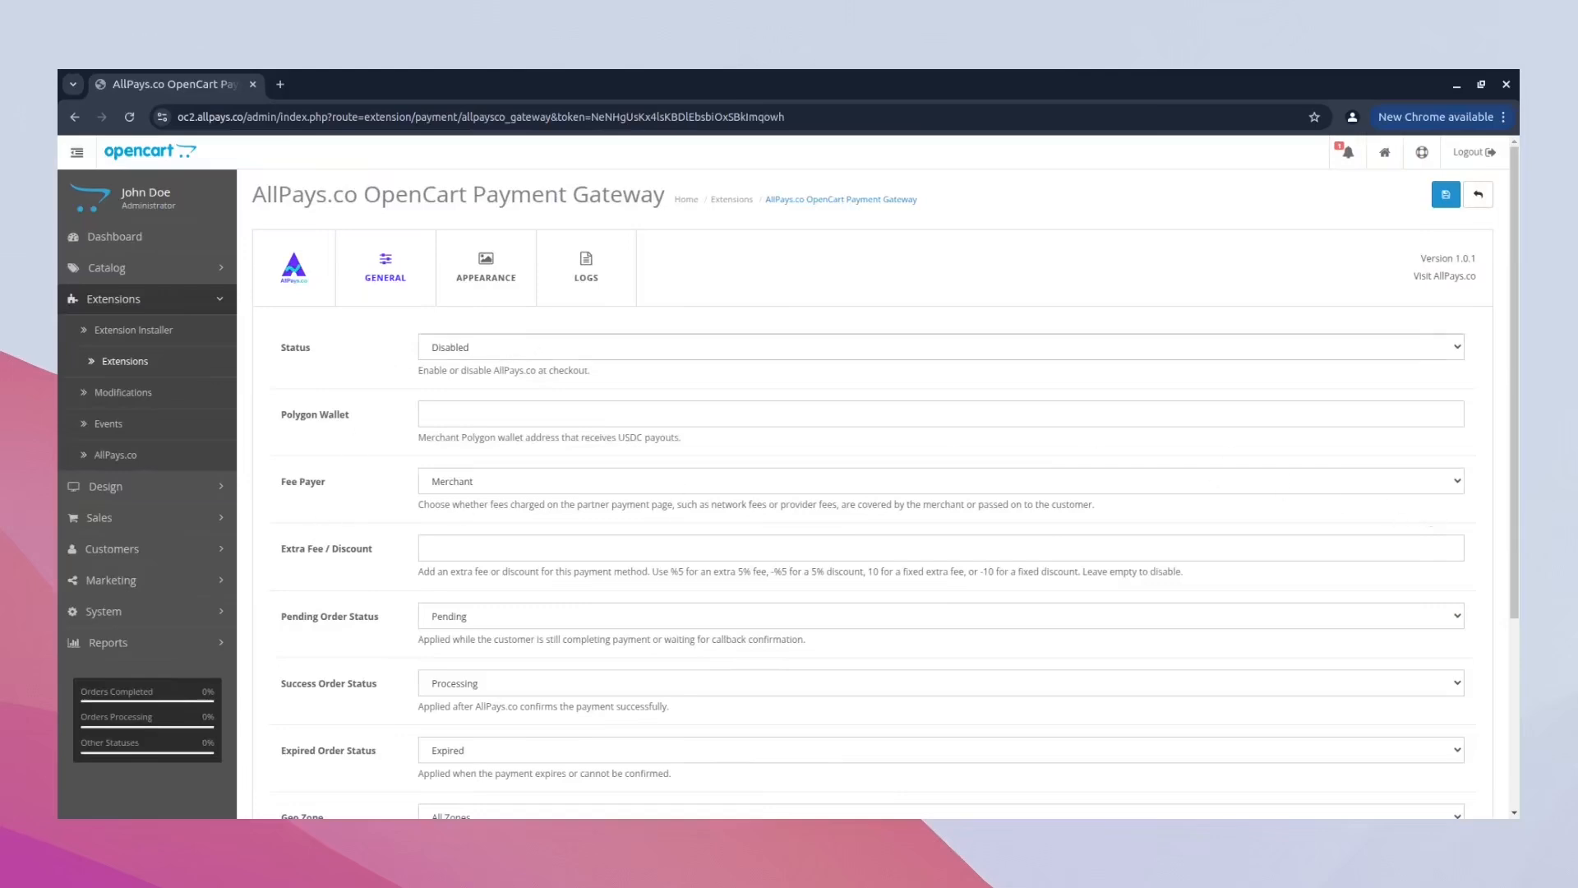
{"action": "left_click", "coordinate": [543, 379]}
{"action": "left_click", "coordinate": [580, 412]}
{"action": "type", "text": "0x71C7656EC7ab88b098defB751B7401B5f6d8976F"}
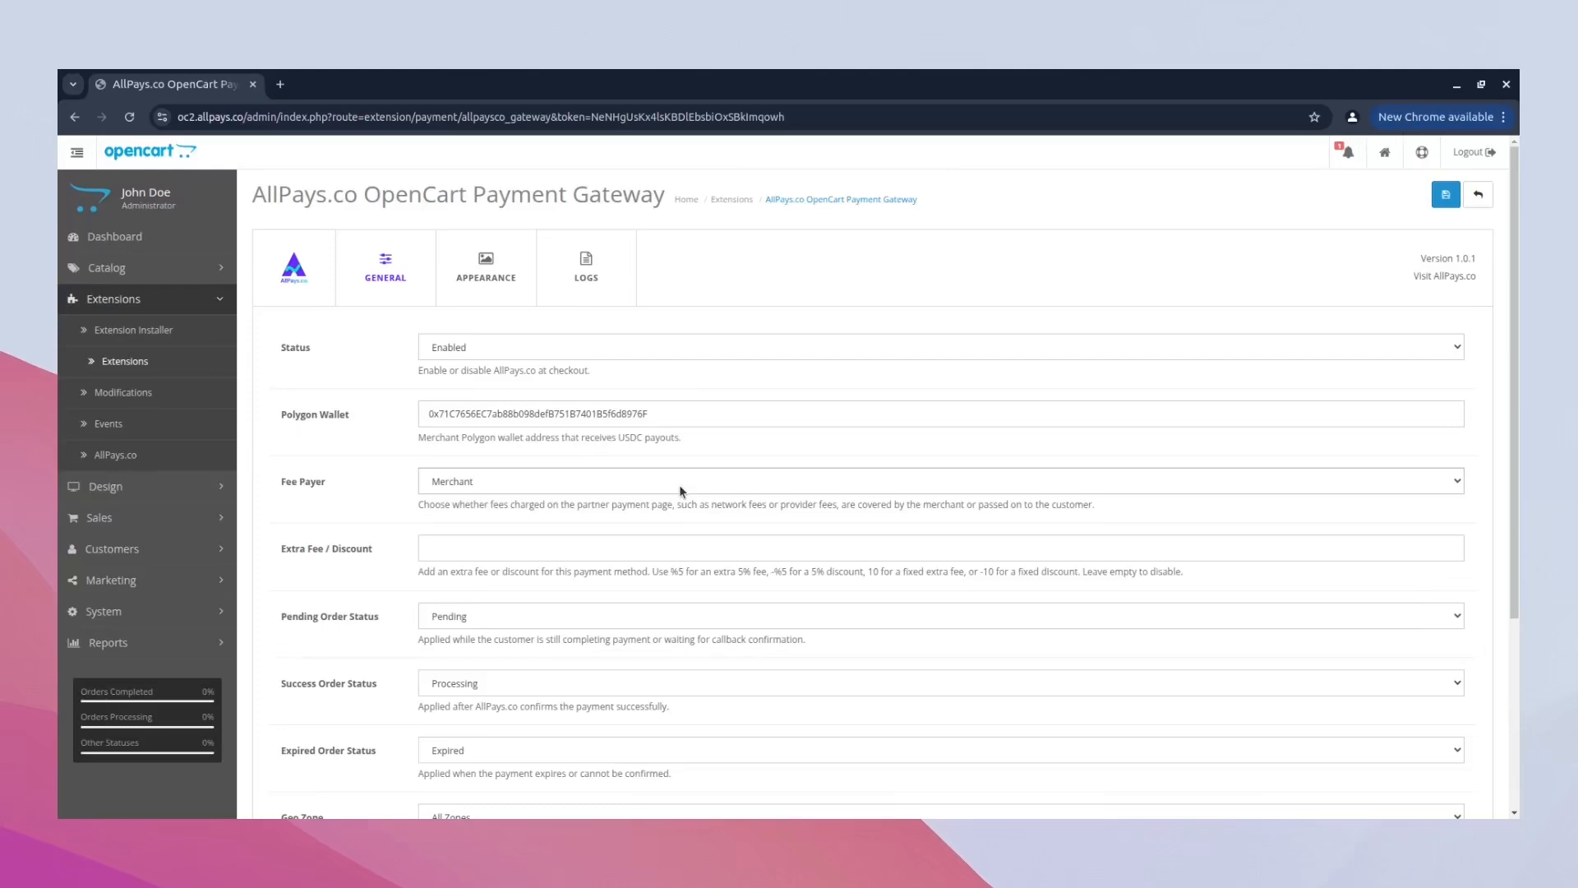
- Set the gateway's Extra Fee / Discount to %5 and save the configuration after reviewing the Appearance settings
{"action": "left_click", "coordinate": [699, 547]}
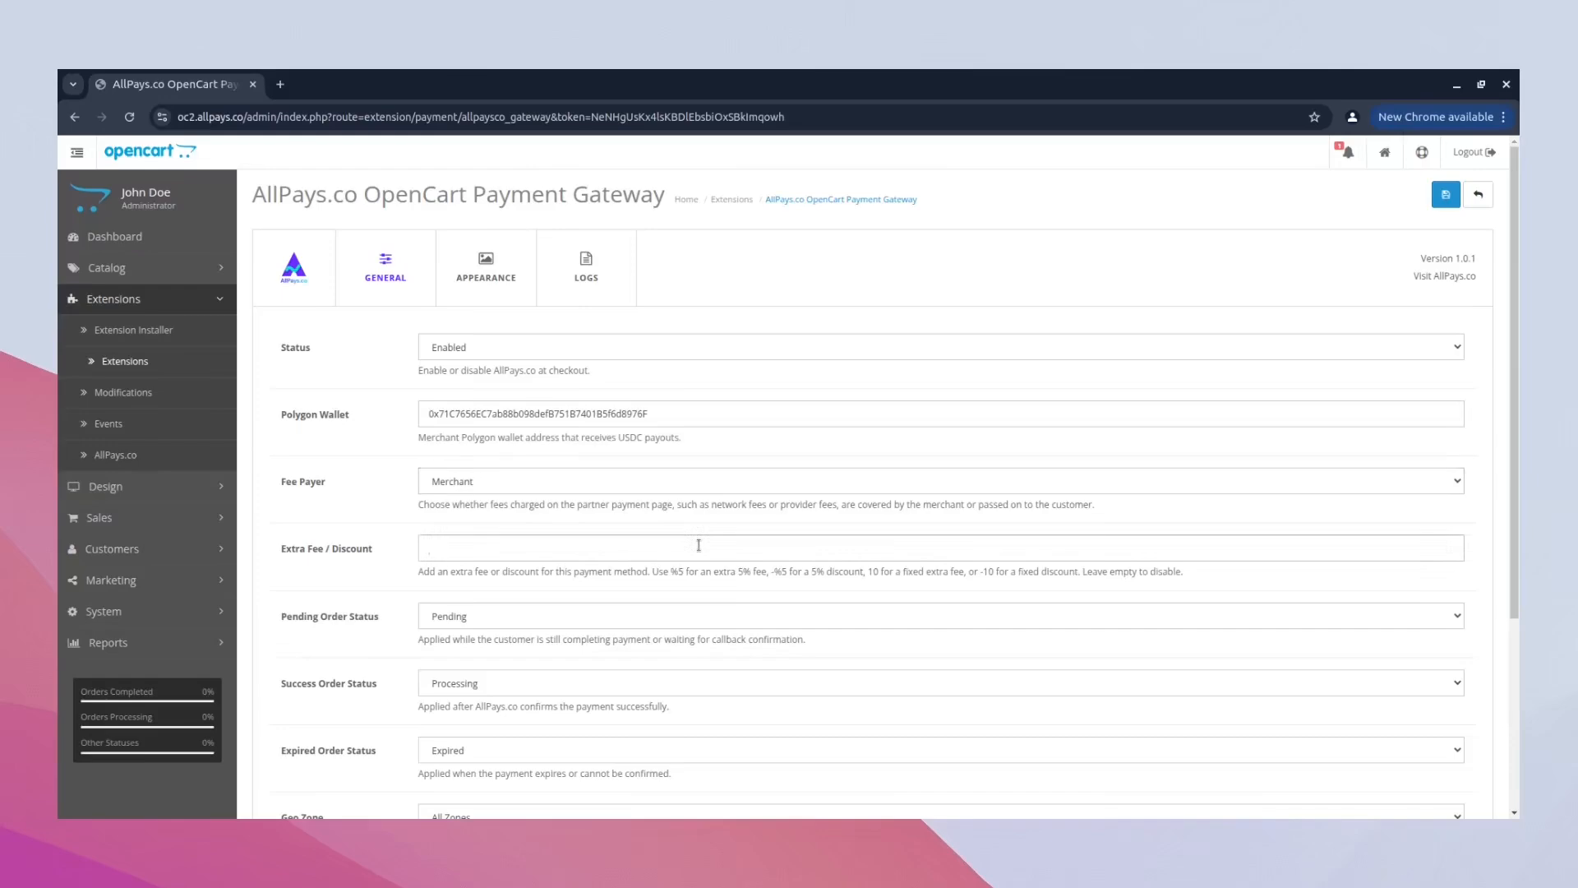
{"action": "type", "text": "%5"}
{"action": "scroll", "coordinate": [699, 545], "scroll_direction": "down", "scroll_amount": 1}
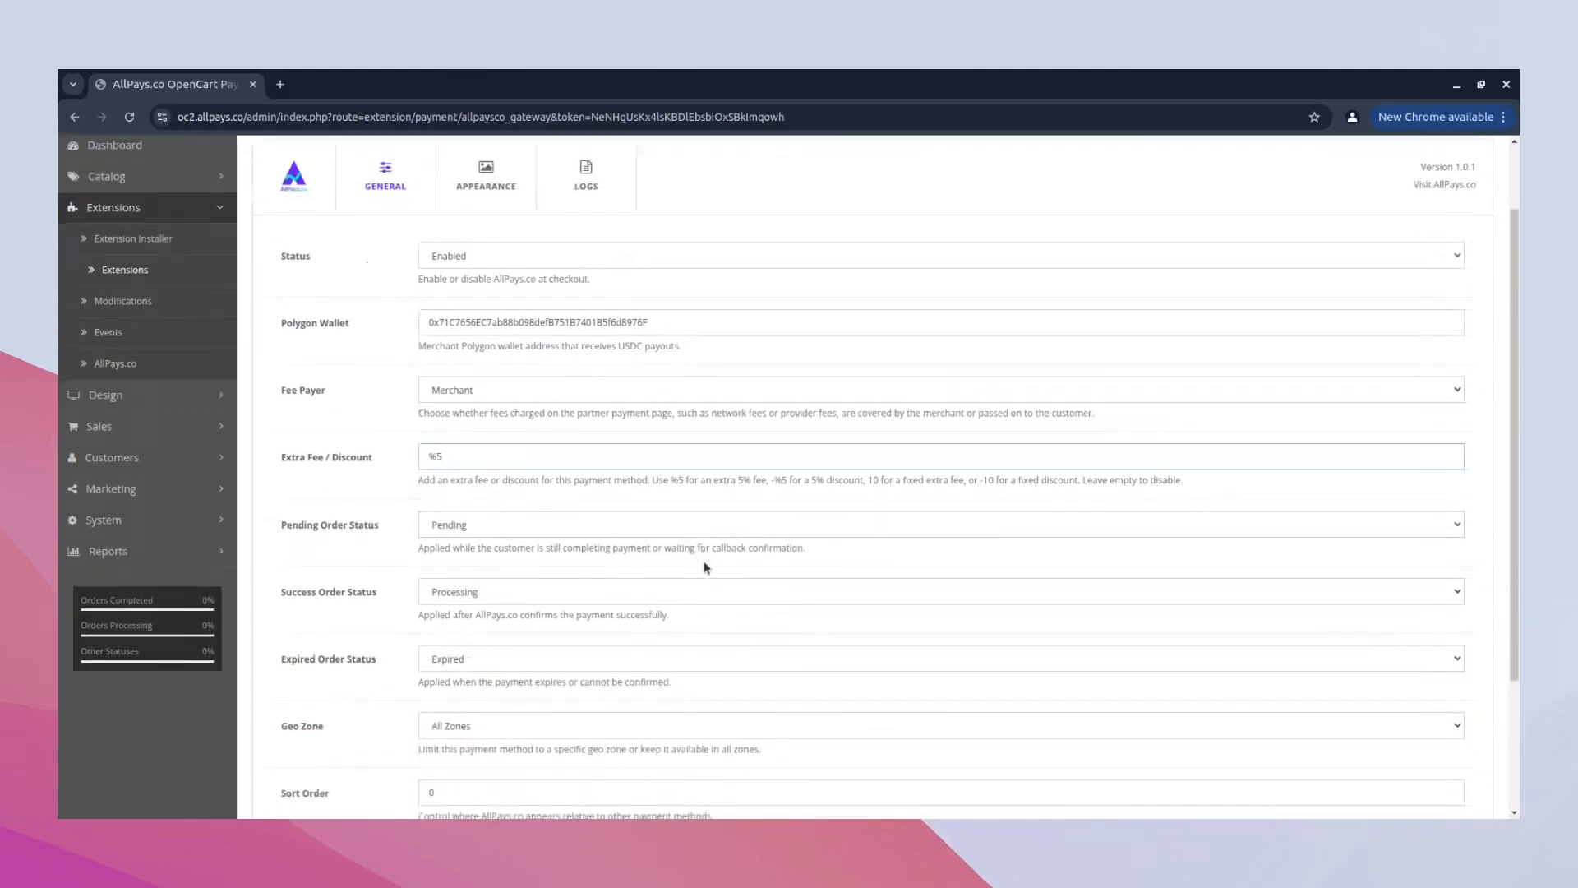
{"action": "scroll", "coordinate": [705, 568], "scroll_direction": "down", "scroll_amount": 1}
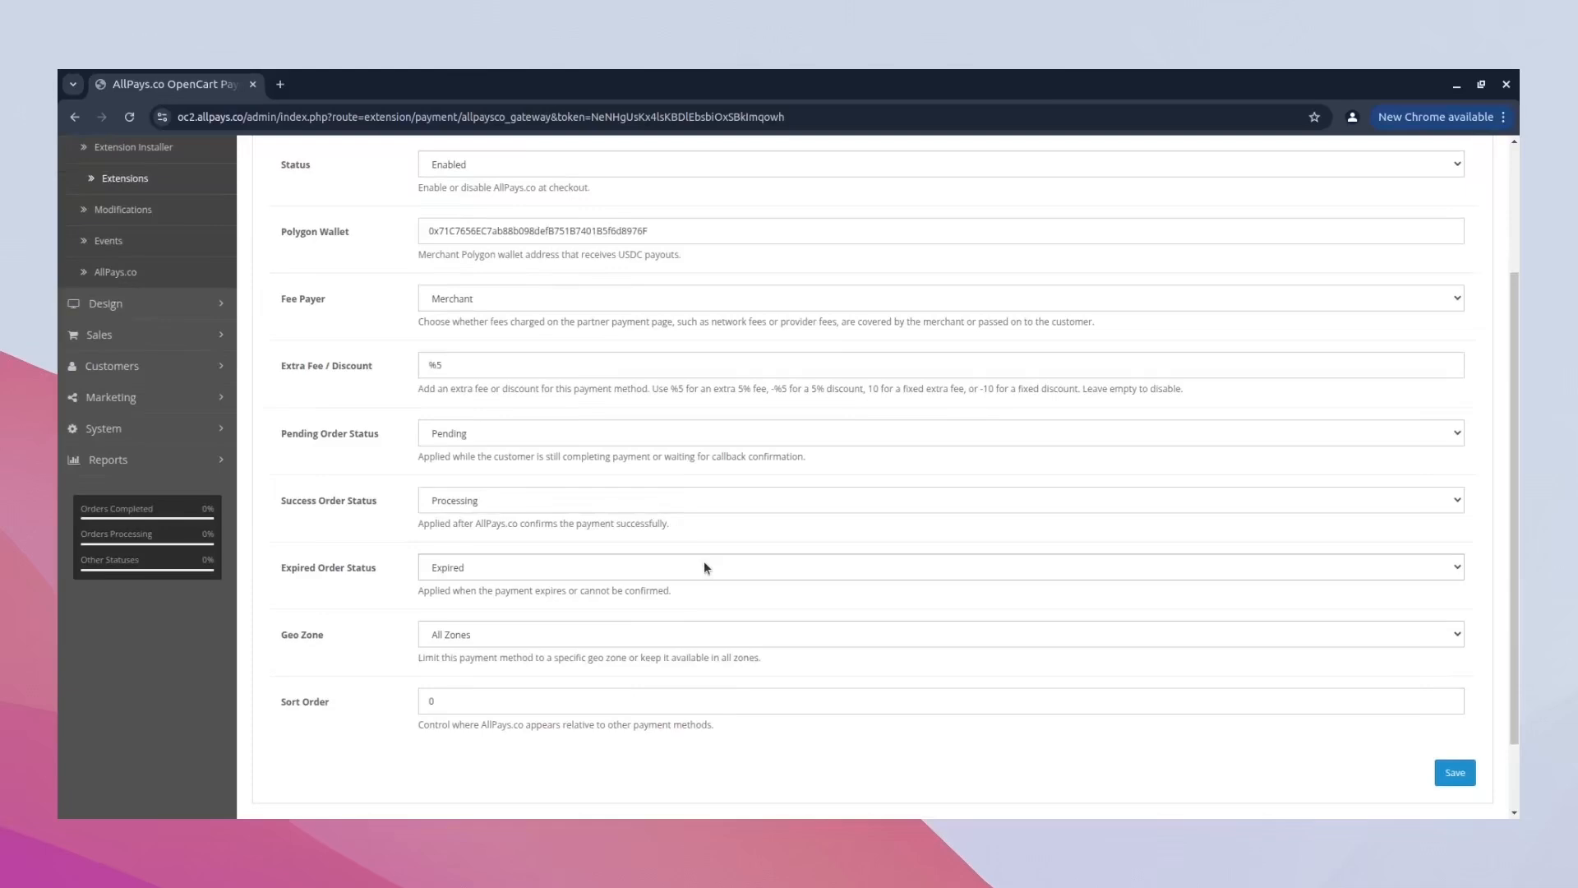
{"action": "scroll", "coordinate": [705, 566], "scroll_direction": "up", "scroll_amount": 2}
{"action": "left_click", "coordinate": [484, 265]}
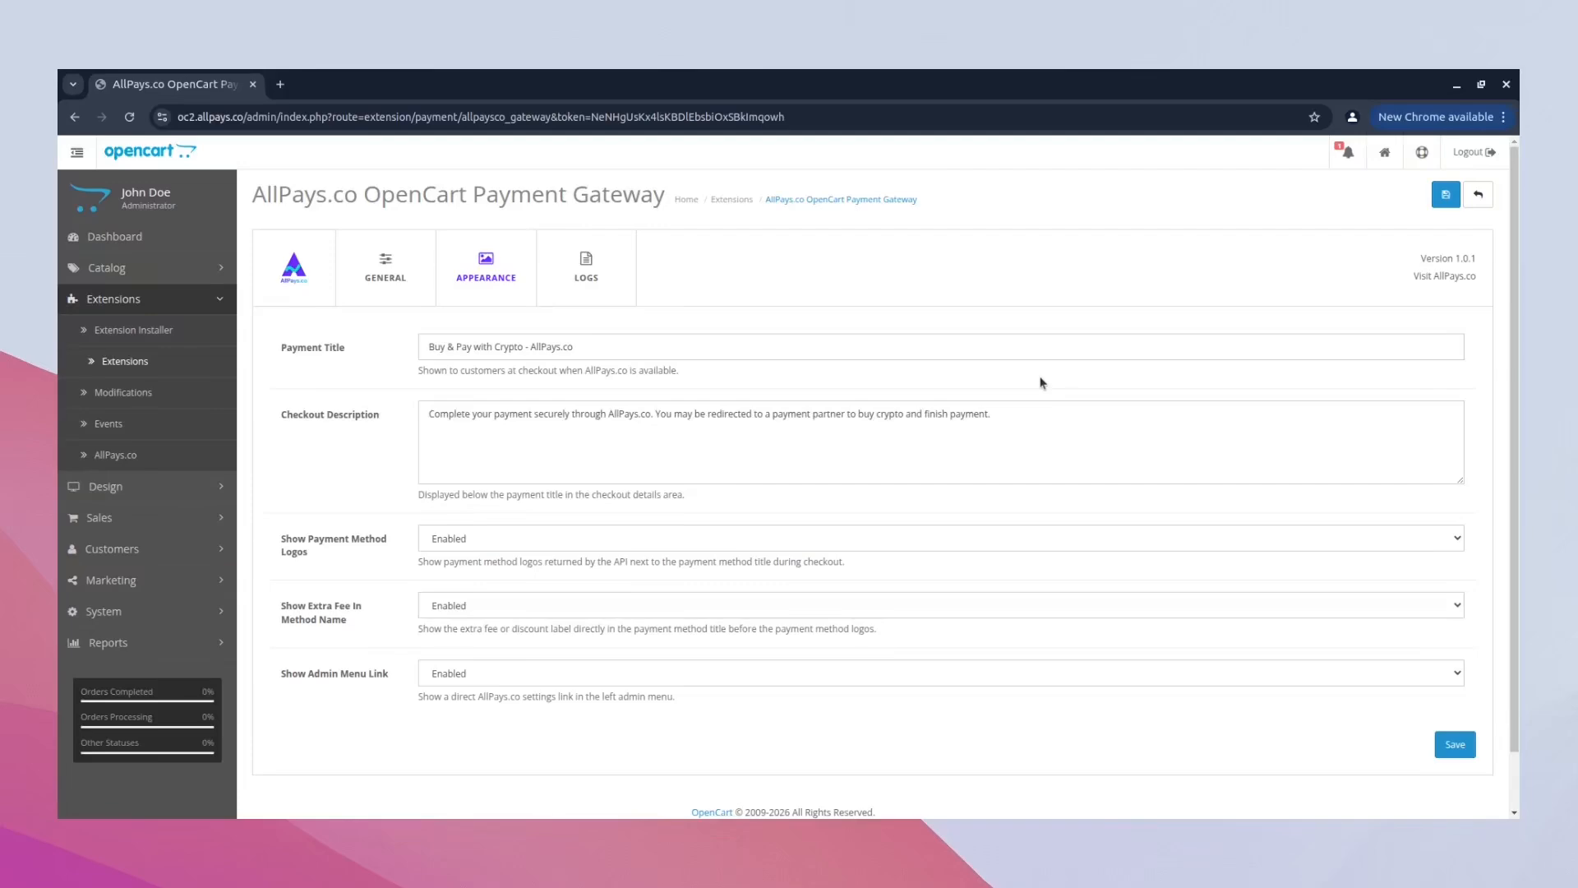
{"action": "left_click", "coordinate": [1446, 197]}
- Open the Your Store storefront and add the featured iPhone to the shopping cart
{"action": "left_click", "coordinate": [1384, 153]}
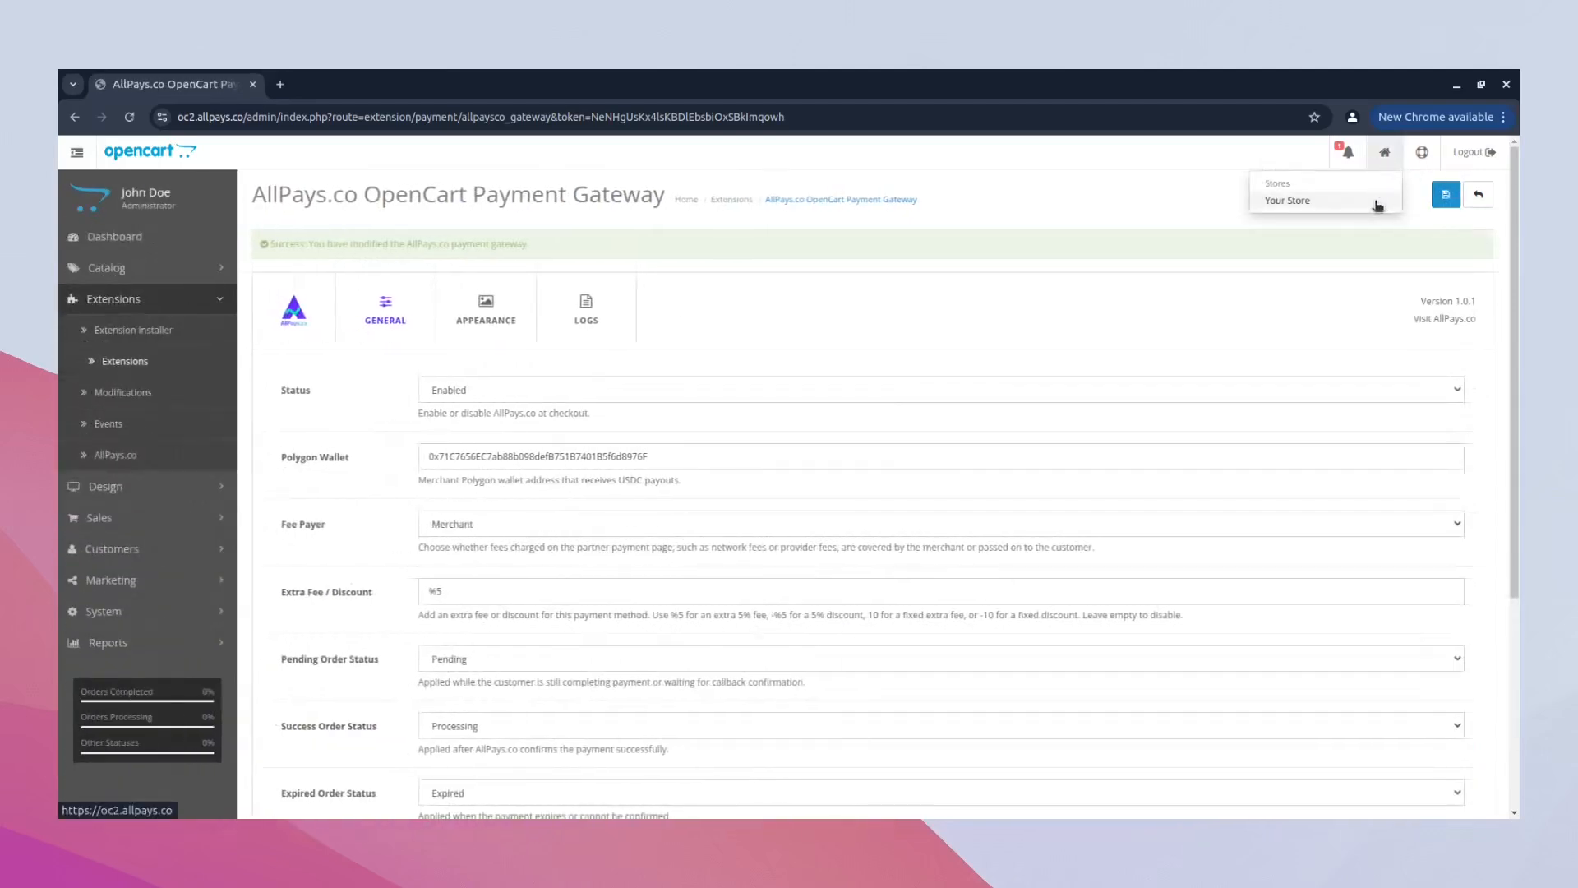
{"action": "left_click", "coordinate": [1377, 204]}
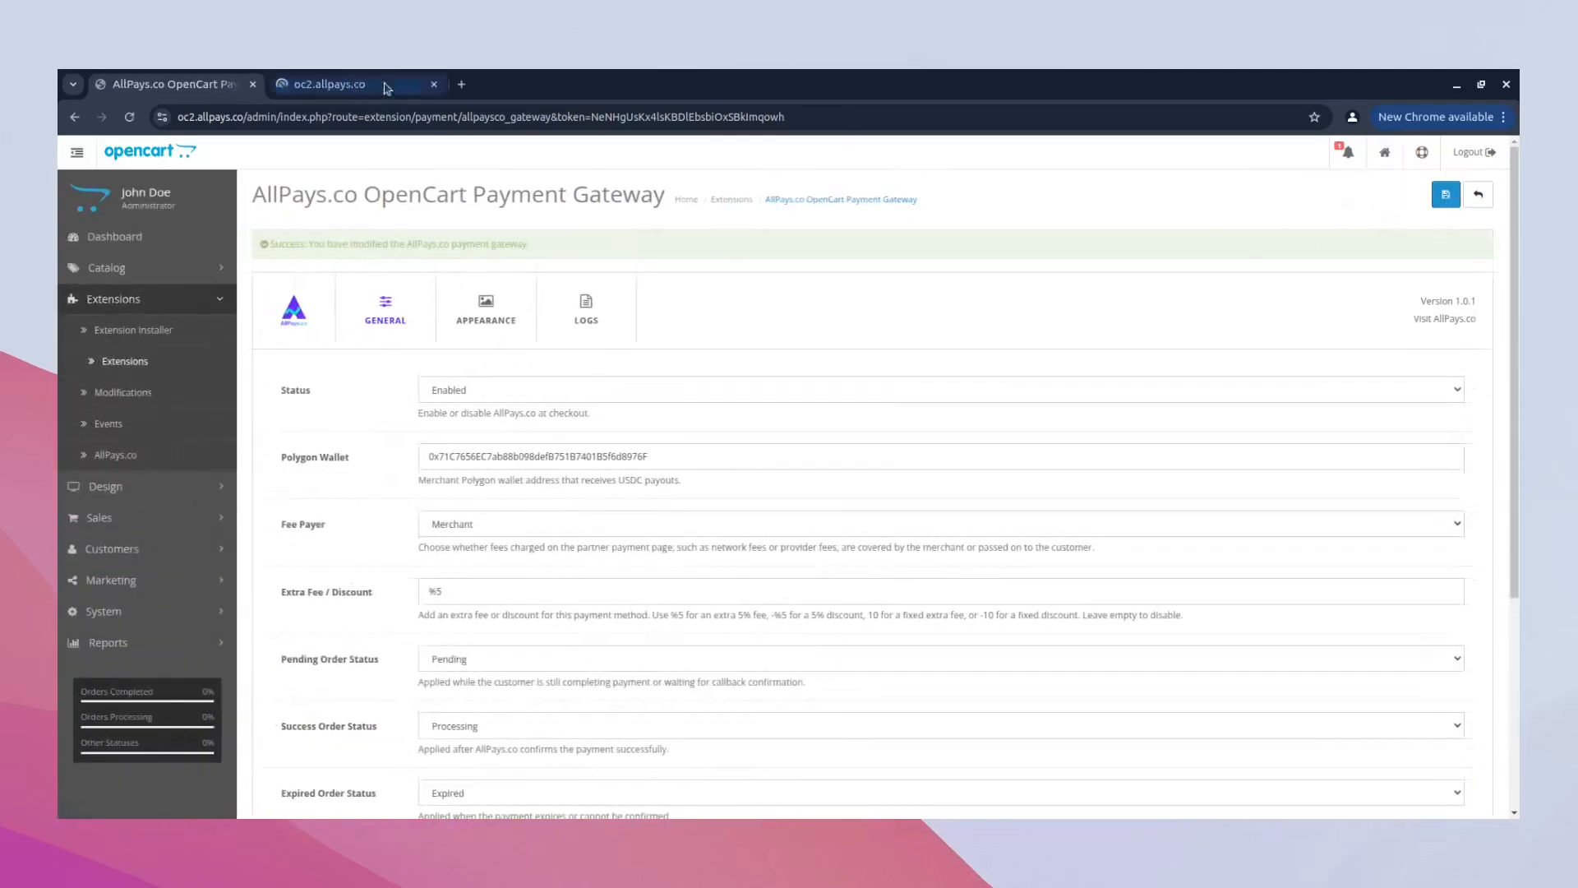
{"action": "left_click", "coordinate": [355, 87]}
{"action": "mouse_move", "coordinate": [898, 258]}
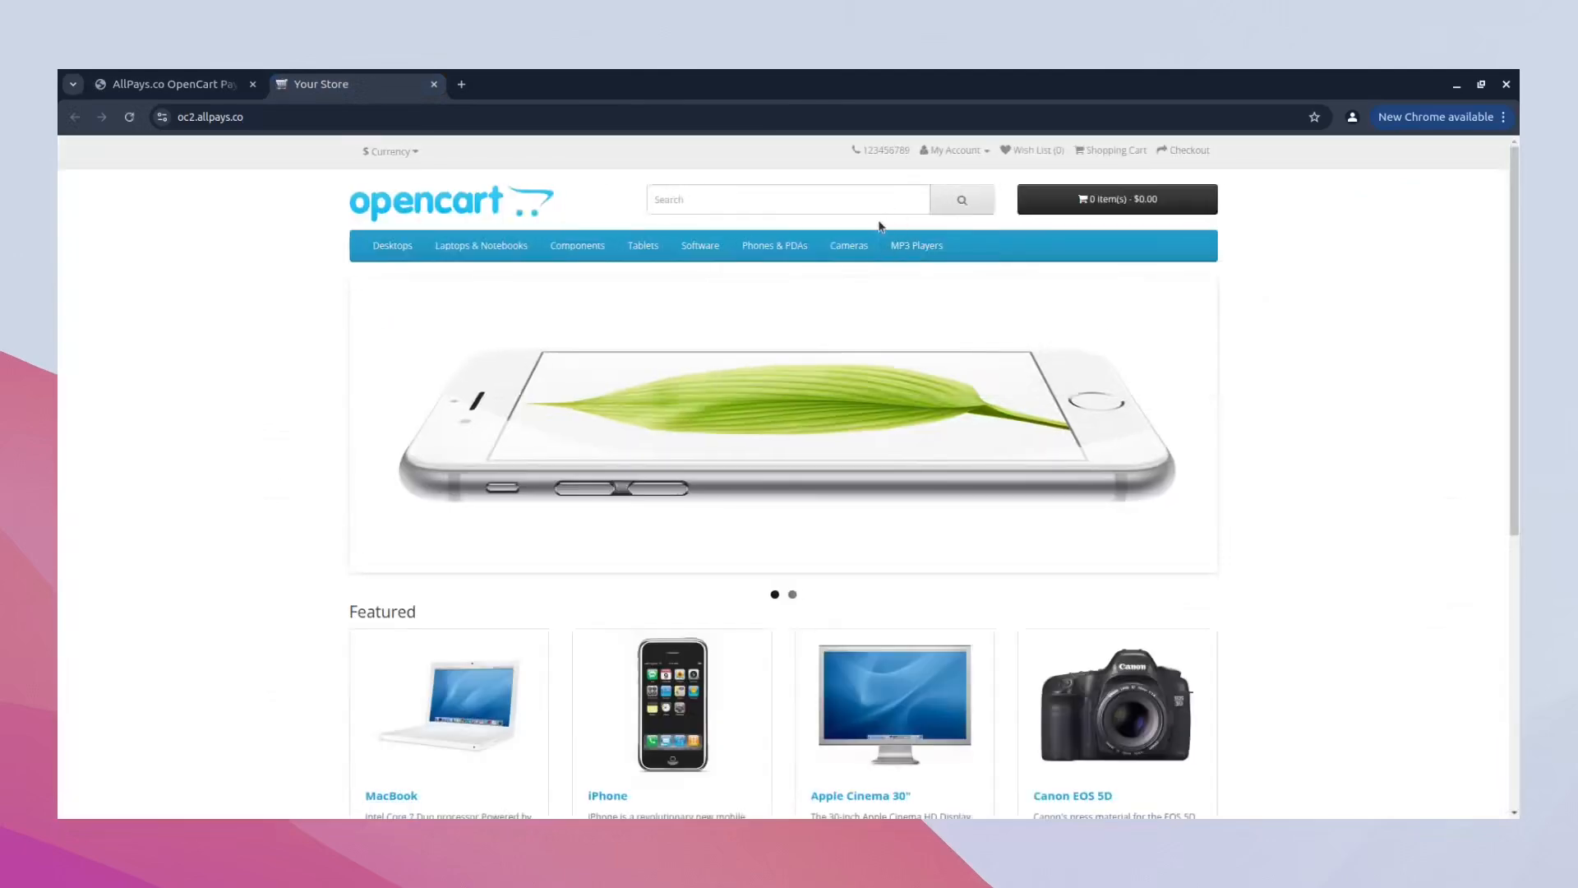
{"action": "scroll", "coordinate": [603, 596], "scroll_direction": "down", "scroll_amount": 3}
{"action": "left_click", "coordinate": [626, 666]}
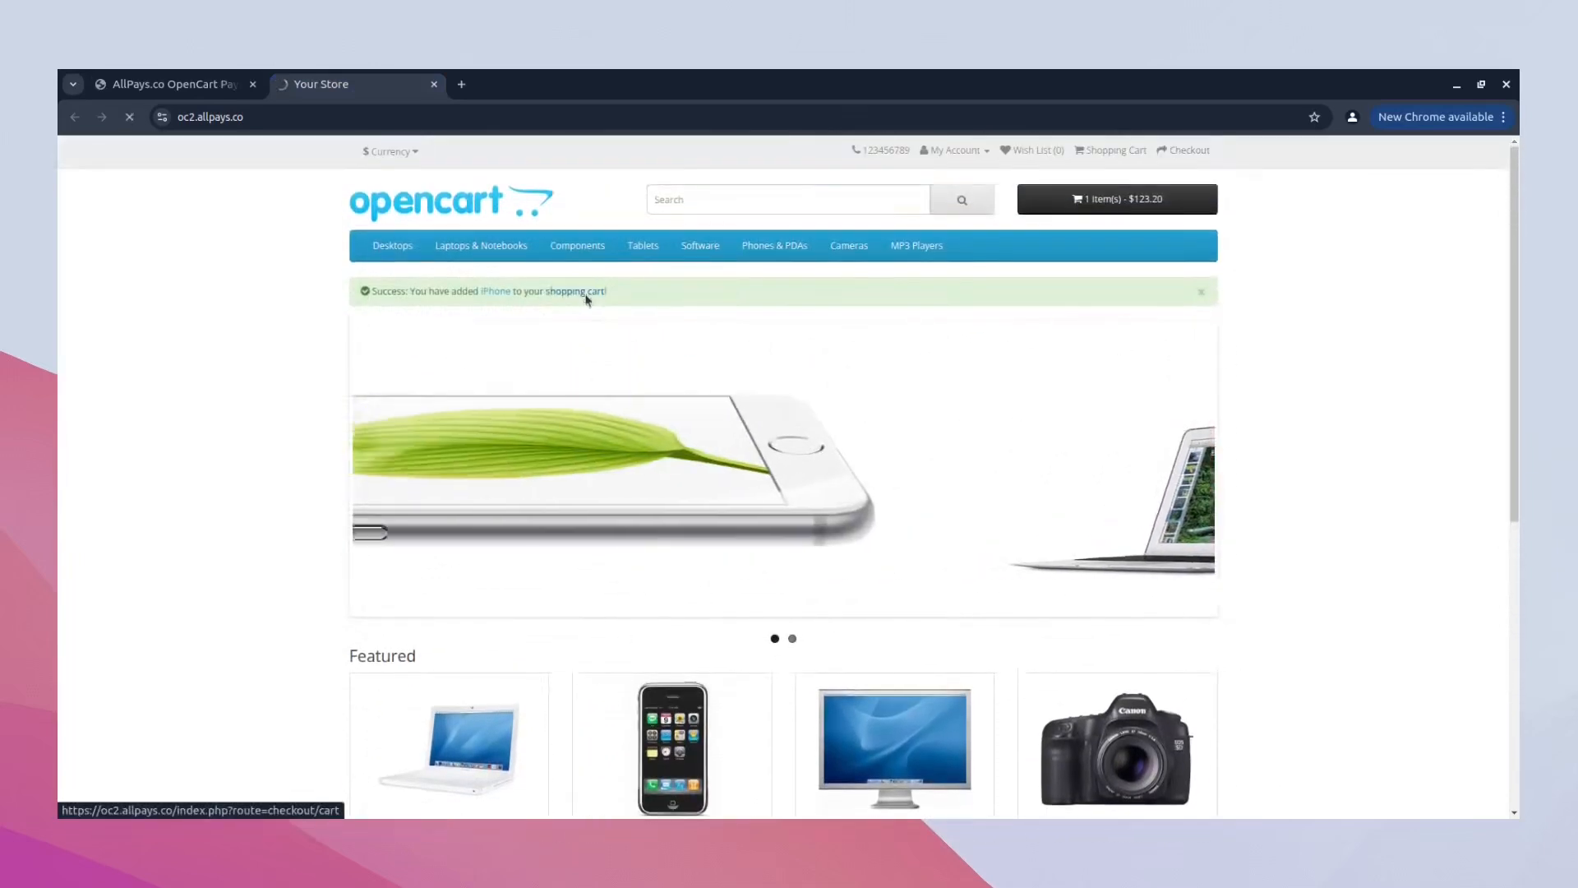
- Open the shopping cart containing the iPhone and proceed to checkout
{"action": "left_click", "coordinate": [585, 293]}
{"action": "scroll", "coordinate": [1293, 677], "scroll_direction": "down", "scroll_amount": 3}
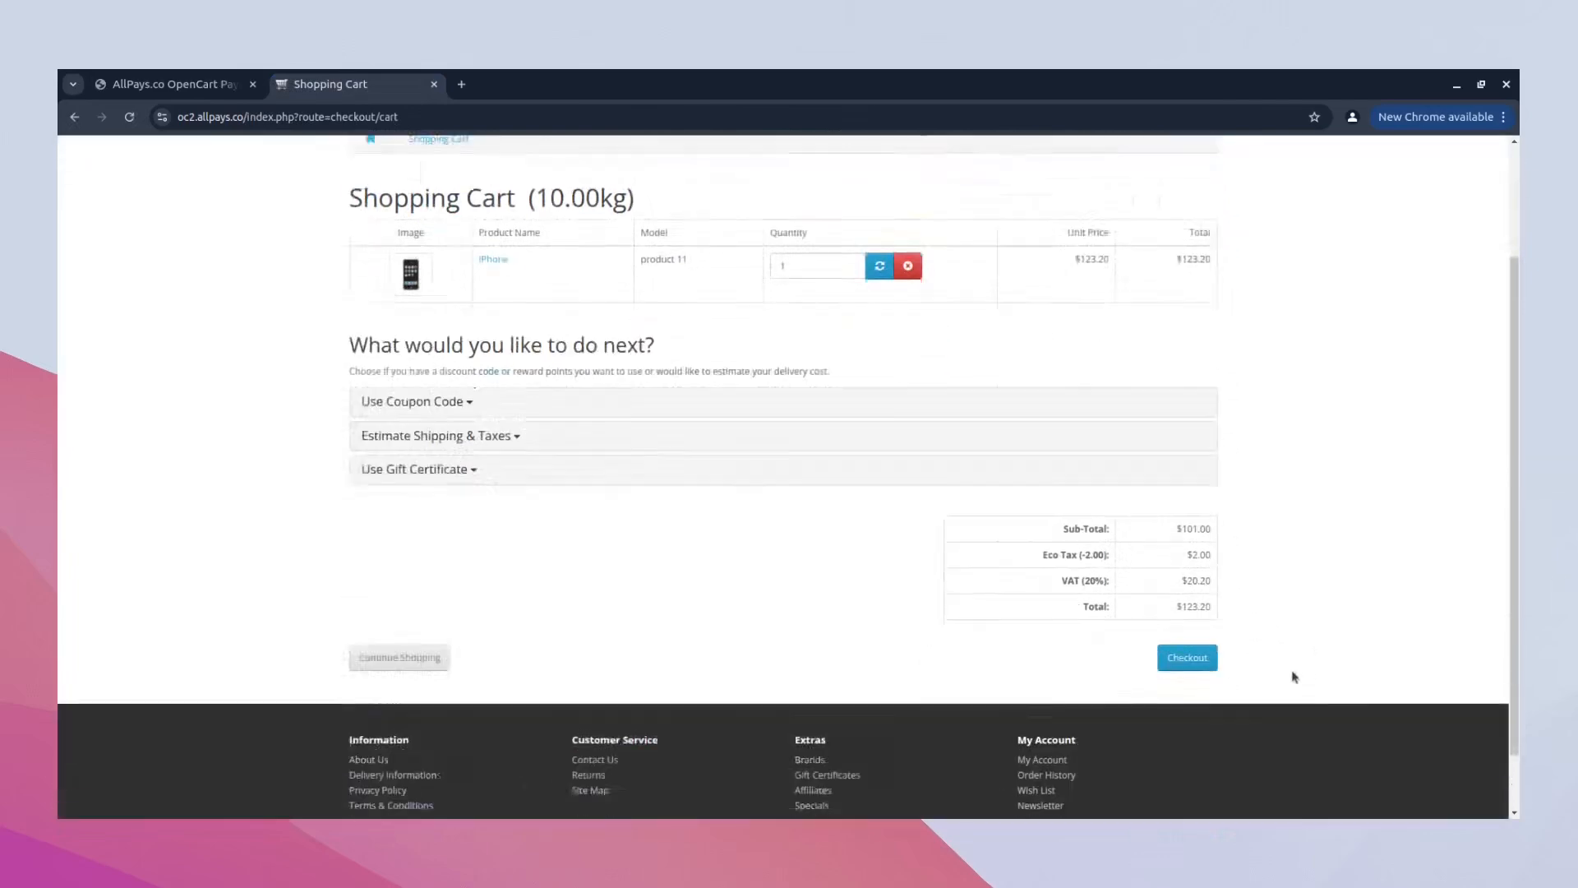
{"action": "left_click", "coordinate": [1204, 586]}
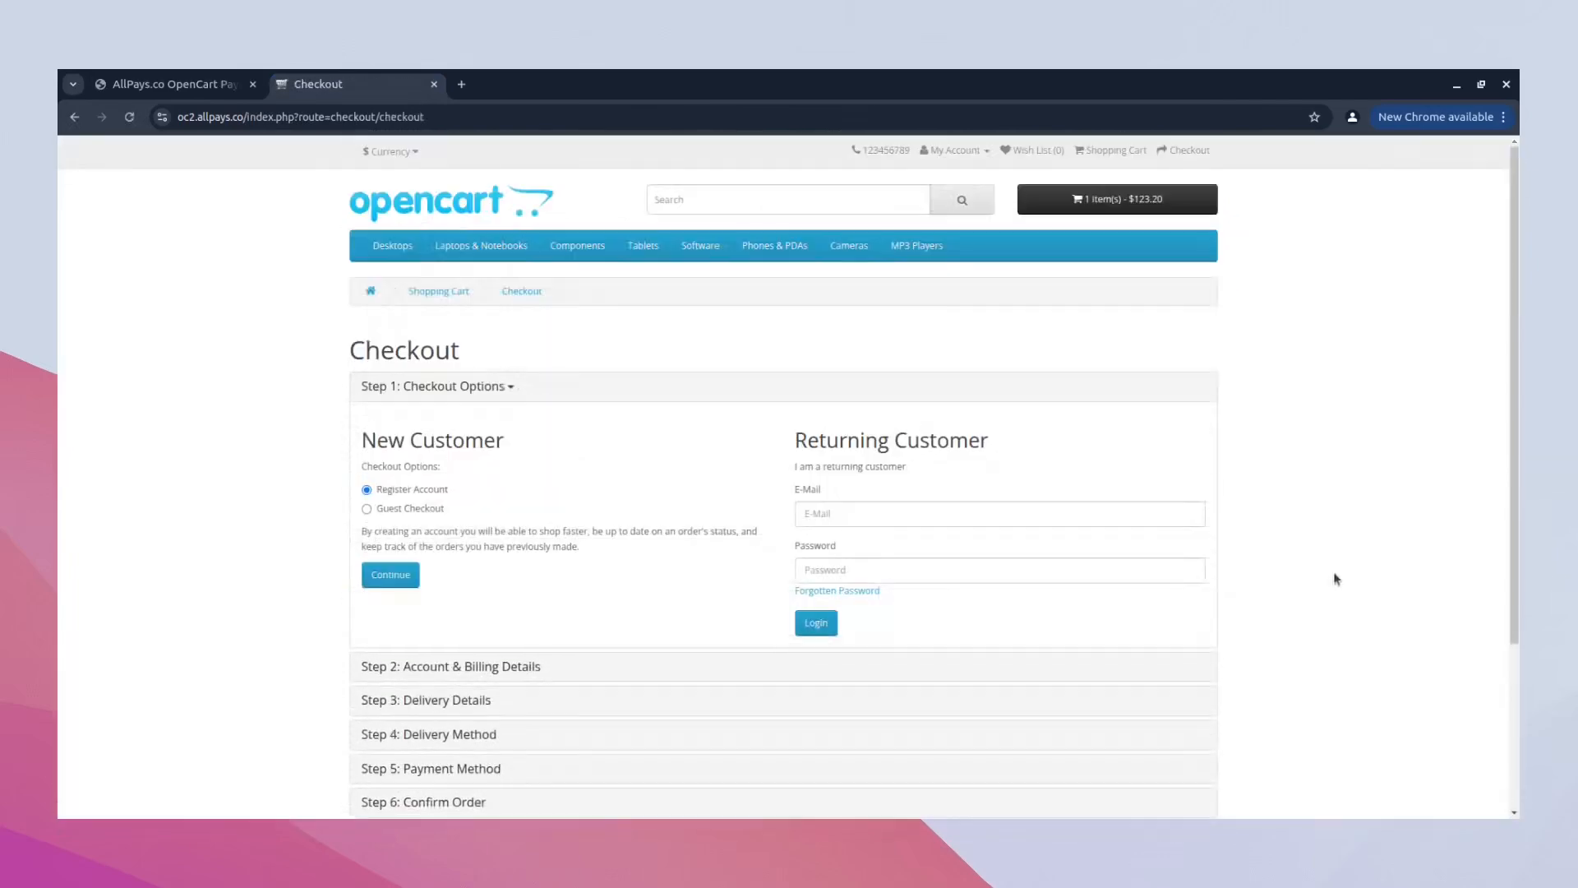
- Log in as a returning customer with the customer's e-mail and account password
{"action": "left_click", "coordinate": [1007, 512]}
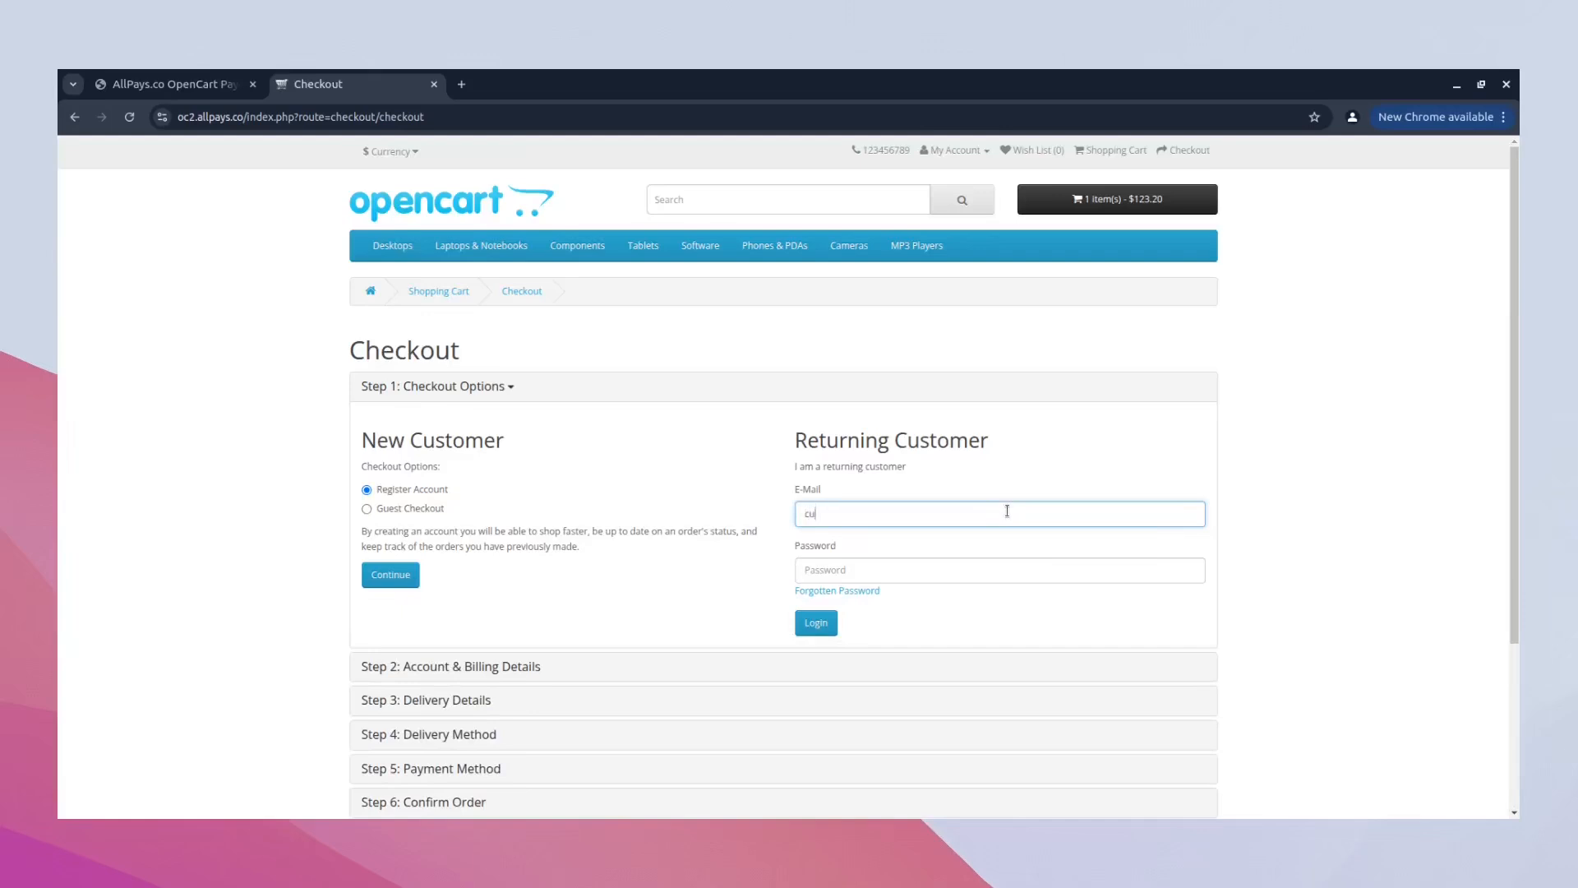
{"action": "key", "text": "Tab"}
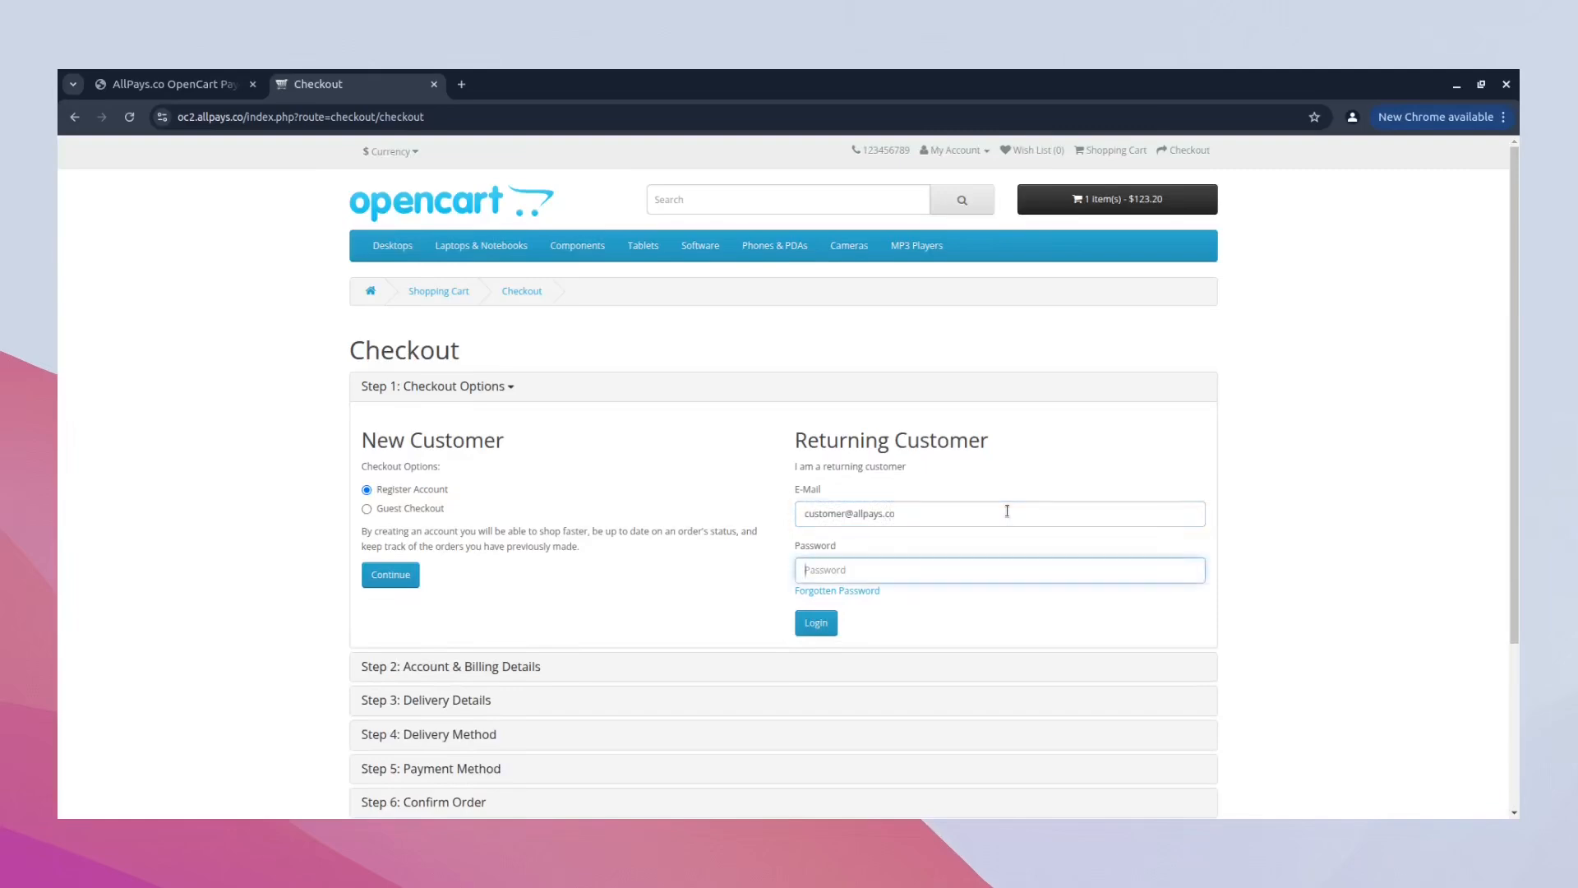
{"action": "type", "text": "••••••••••"}
{"action": "left_click", "coordinate": [830, 623]}
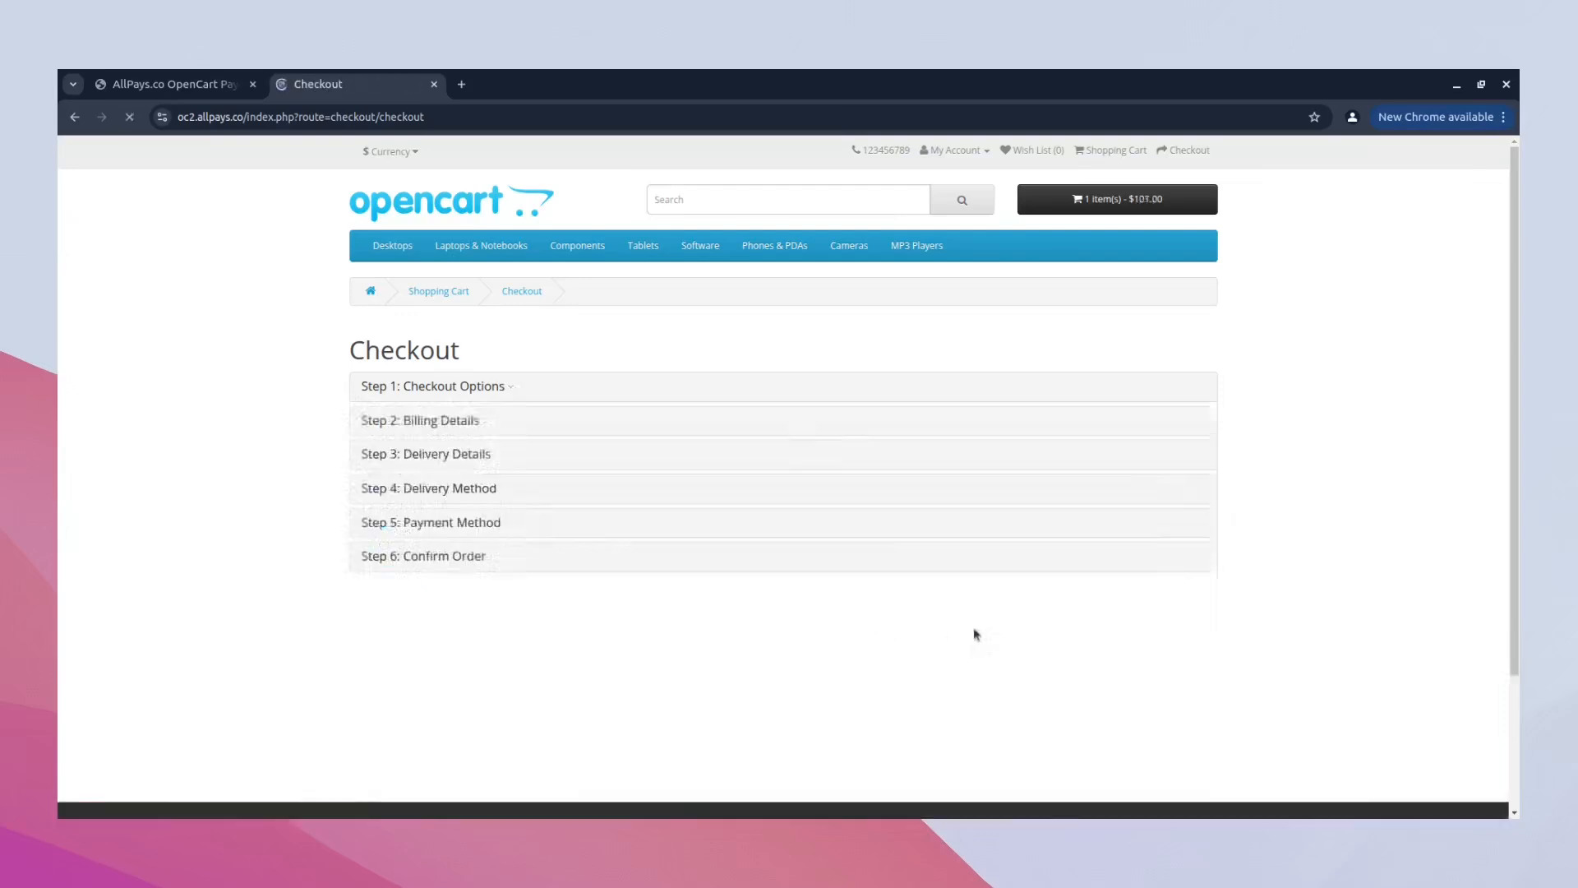
- Agree to the Terms & Conditions with Buy & Pay with Crypto - AllPays.co selected, and confirm the order to continue to payment
{"action": "scroll", "coordinate": [1186, 559], "scroll_direction": "down", "scroll_amount": 3}
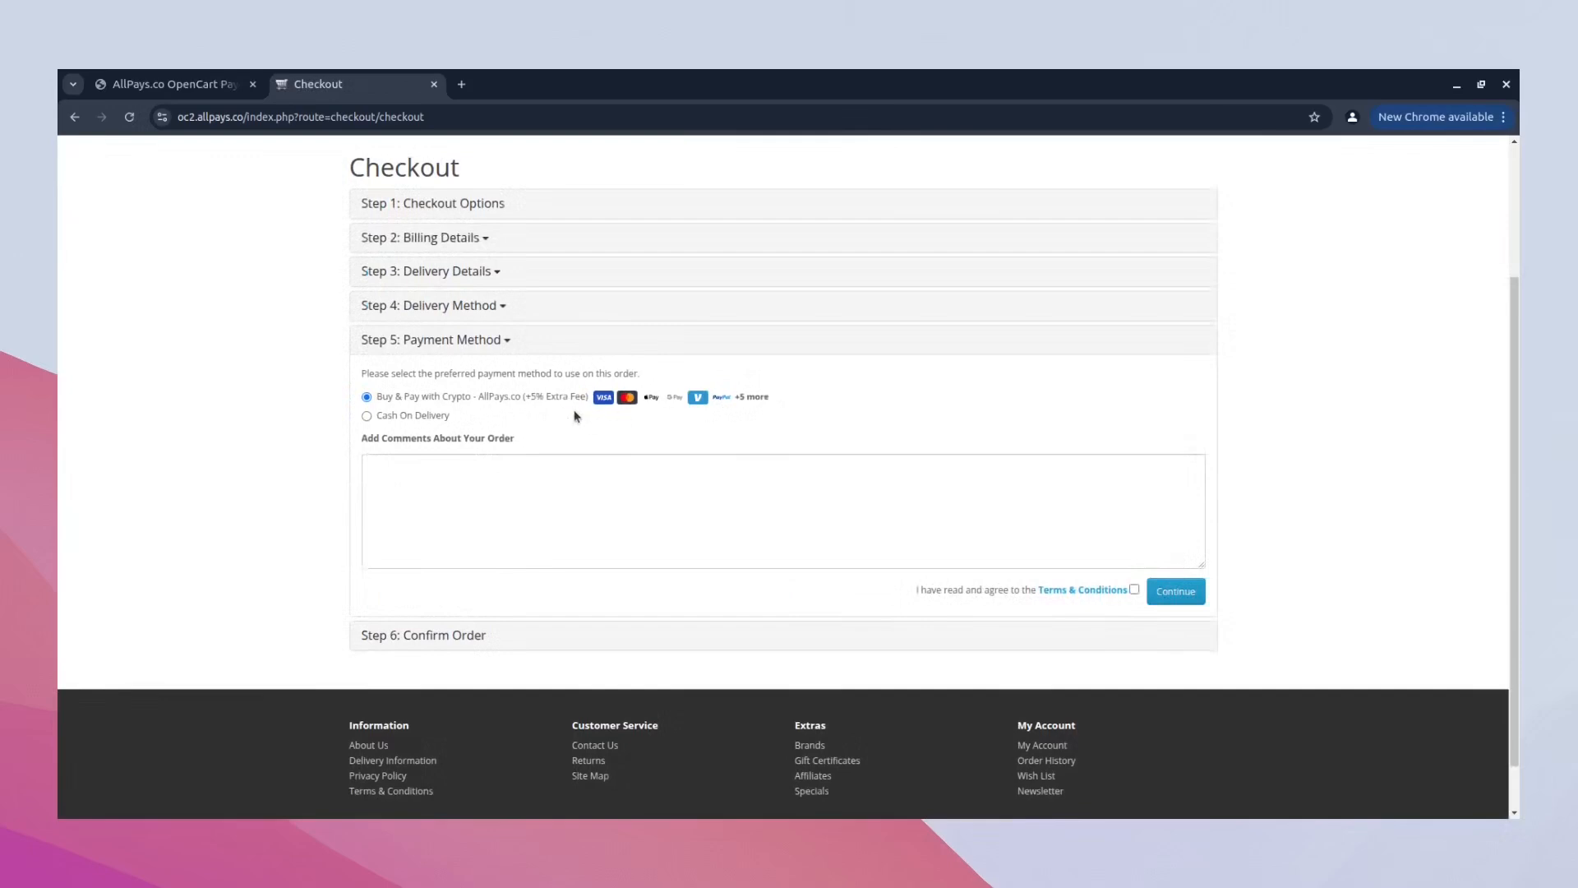
{"action": "left_click", "coordinate": [1134, 590]}
{"action": "left_click", "coordinate": [1174, 596]}
{"action": "scroll", "coordinate": [1171, 598], "scroll_direction": "down", "scroll_amount": 3}
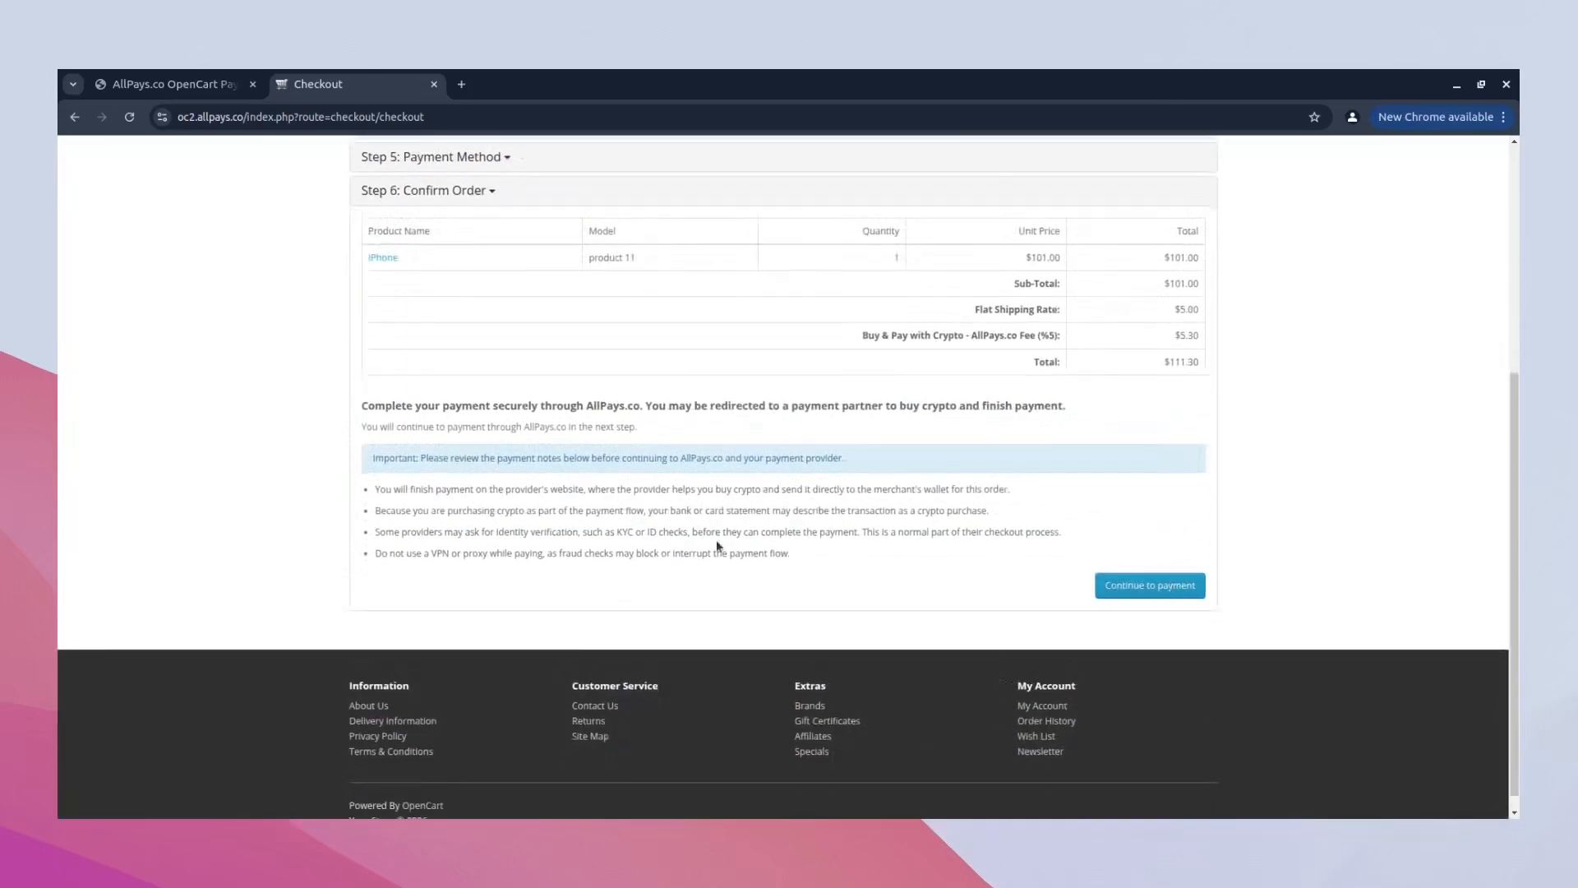
{"action": "left_click", "coordinate": [1135, 585]}
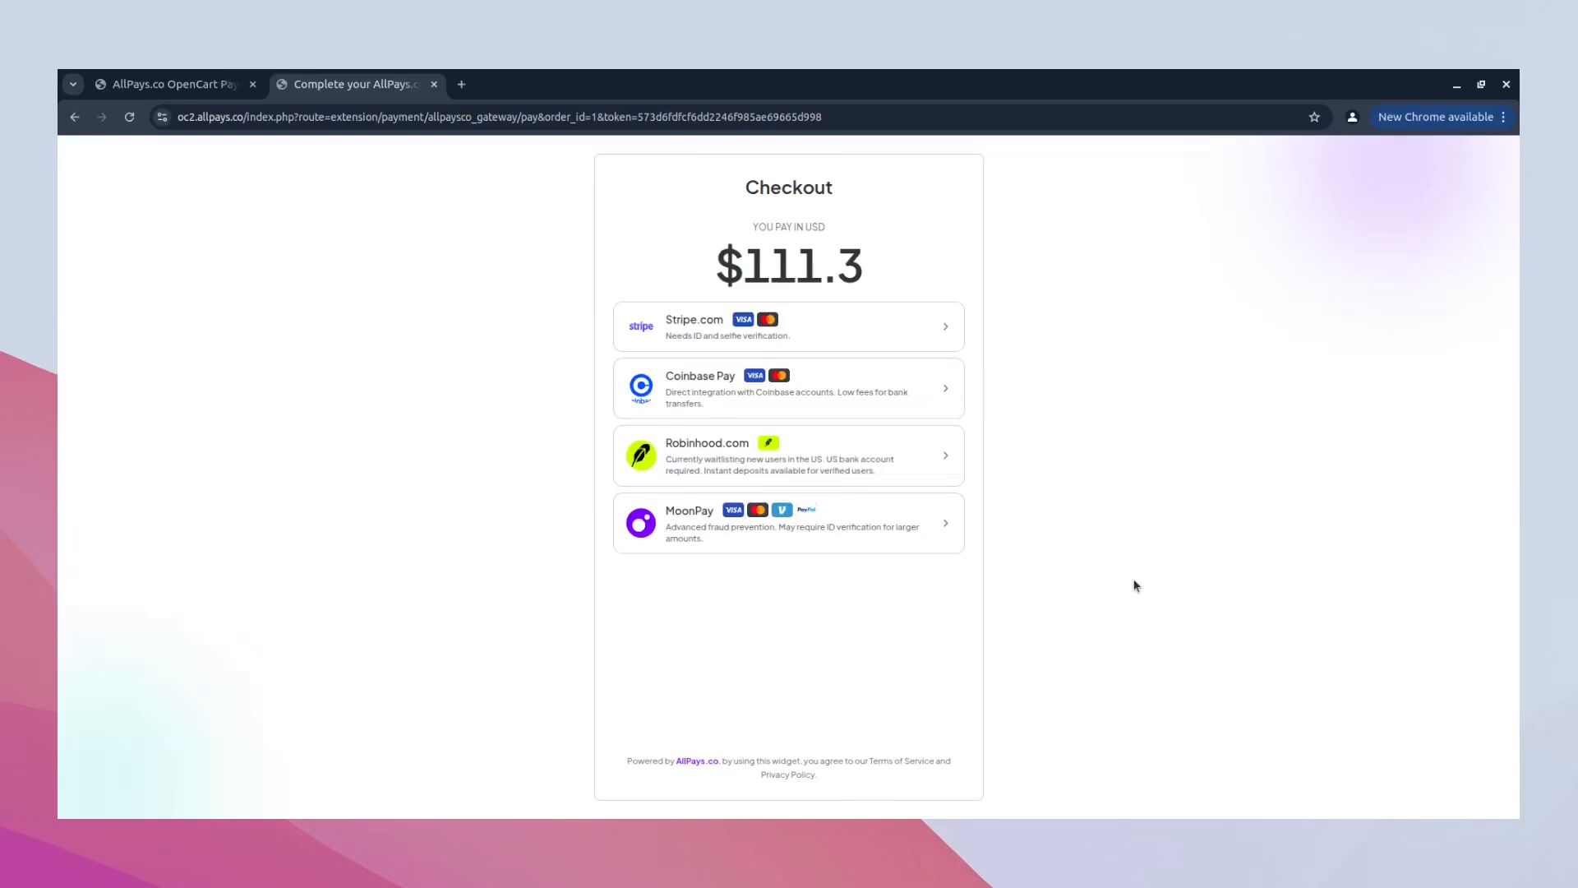
- Choose MoonPay as the payment provider, enter the customer's e-mail and submit the payment request
{"action": "left_click", "coordinate": [914, 527]}
{"action": "left_click", "coordinate": [838, 667]}
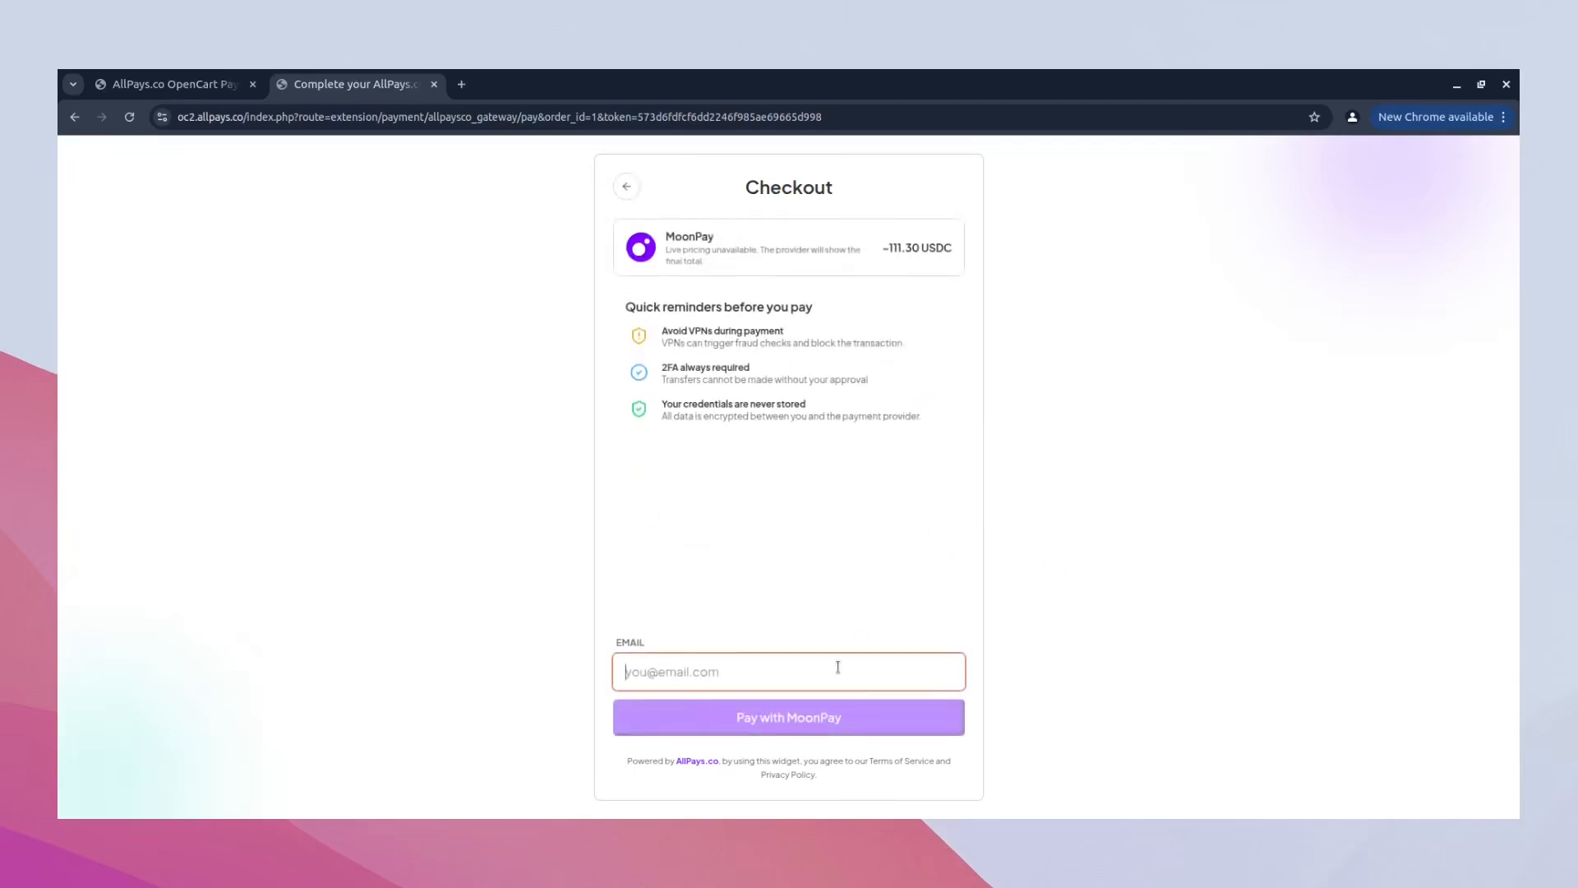
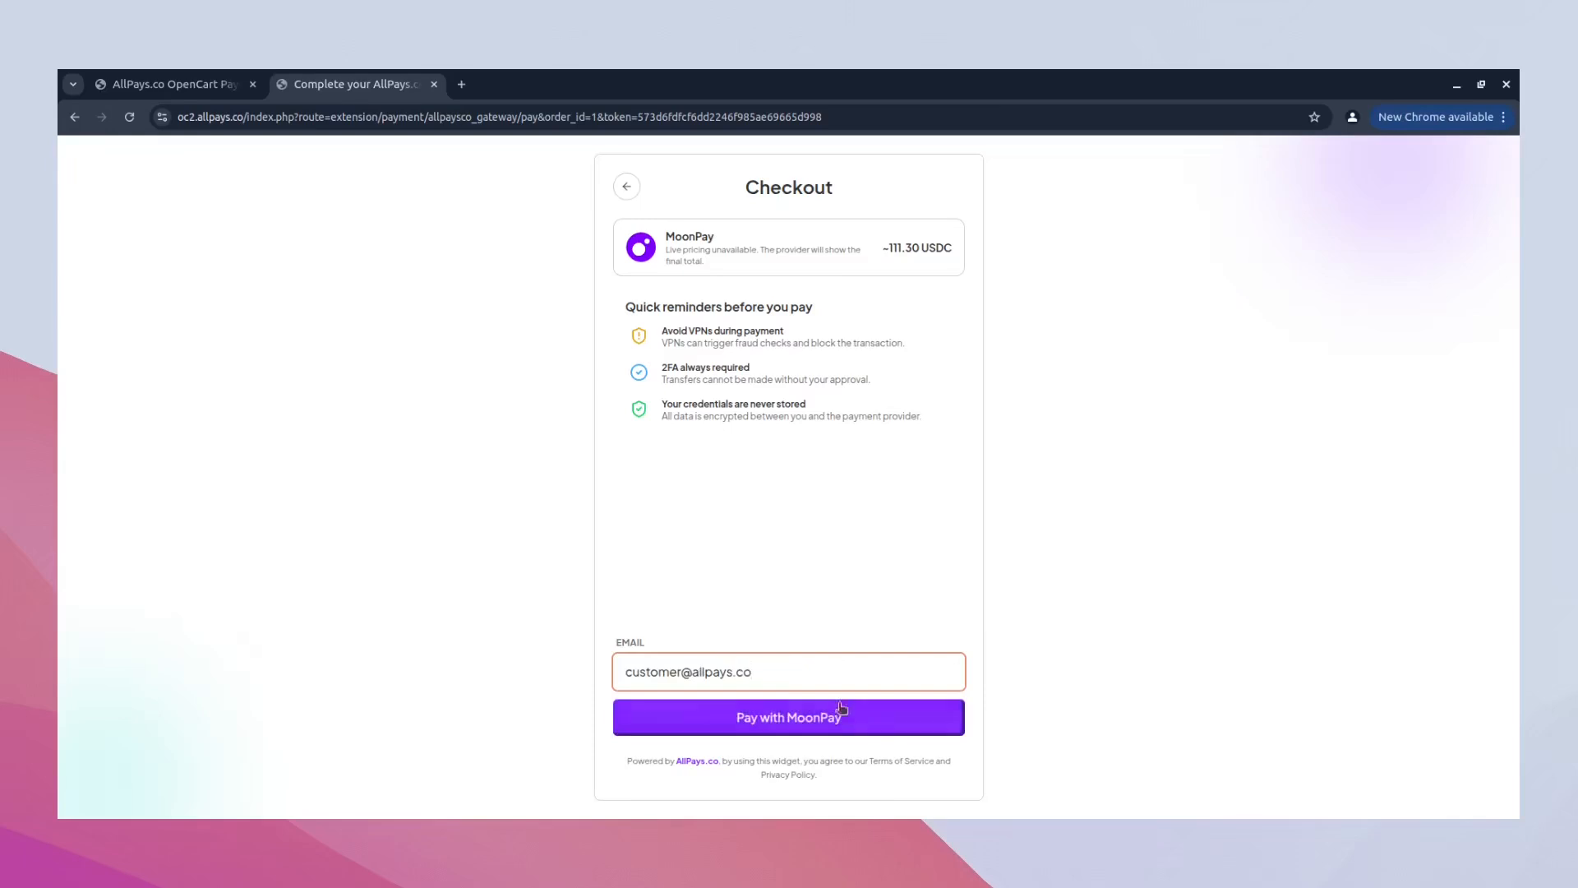
{"action": "left_click", "coordinate": [846, 730]}
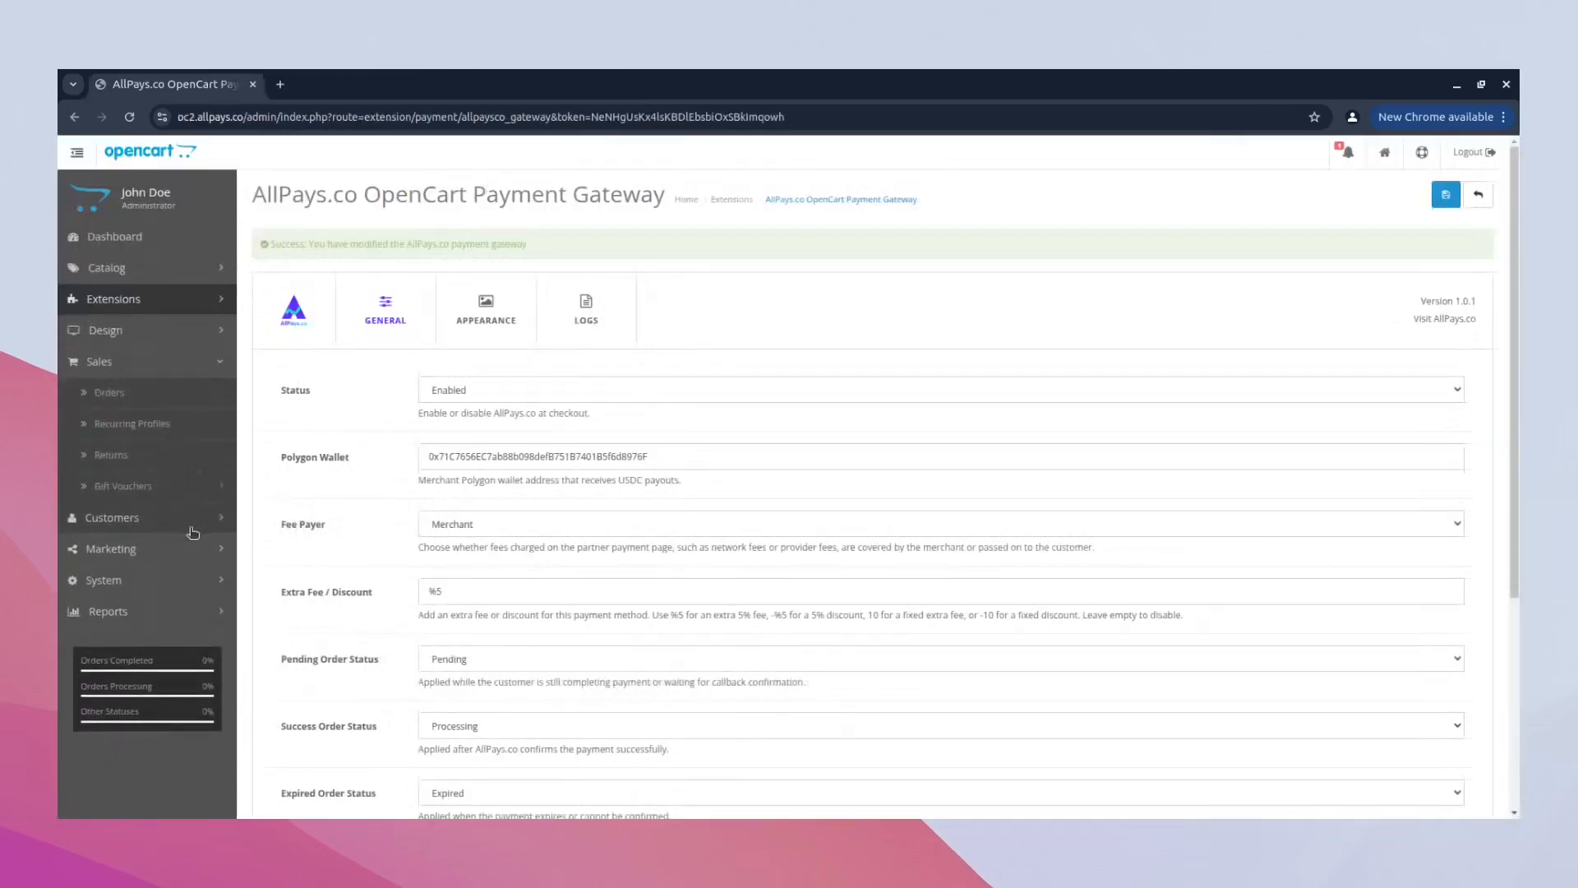
- View the iPhone order in the admin's sales orders and show its AllPays.co OpenCart Payment Gateway details
{"action": "left_click", "coordinate": [201, 396]}
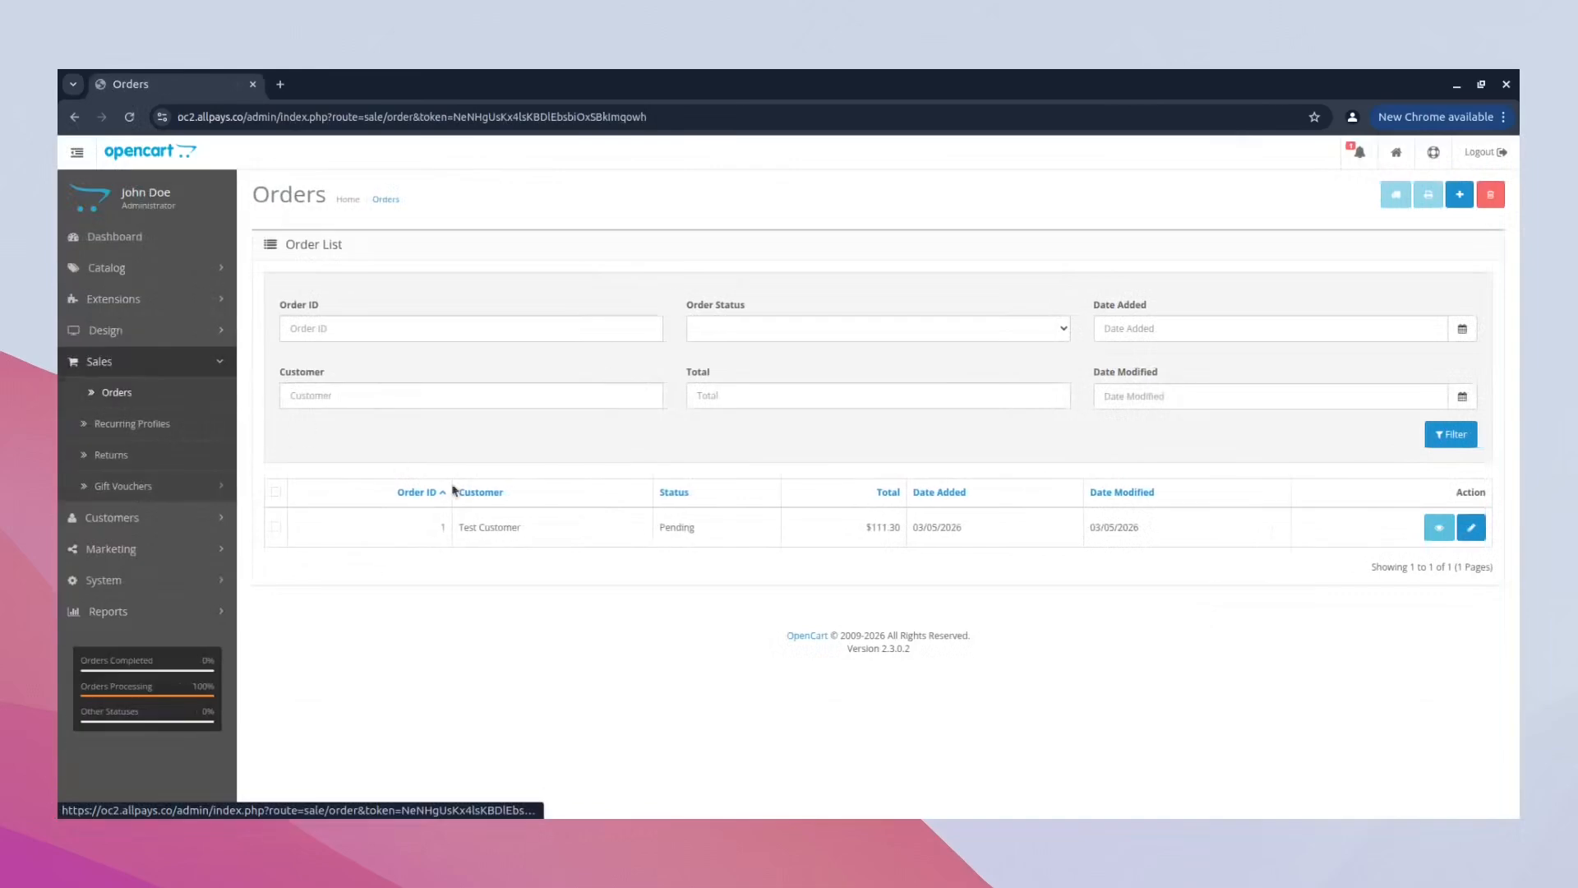
{"action": "left_click", "coordinate": [1431, 530]}
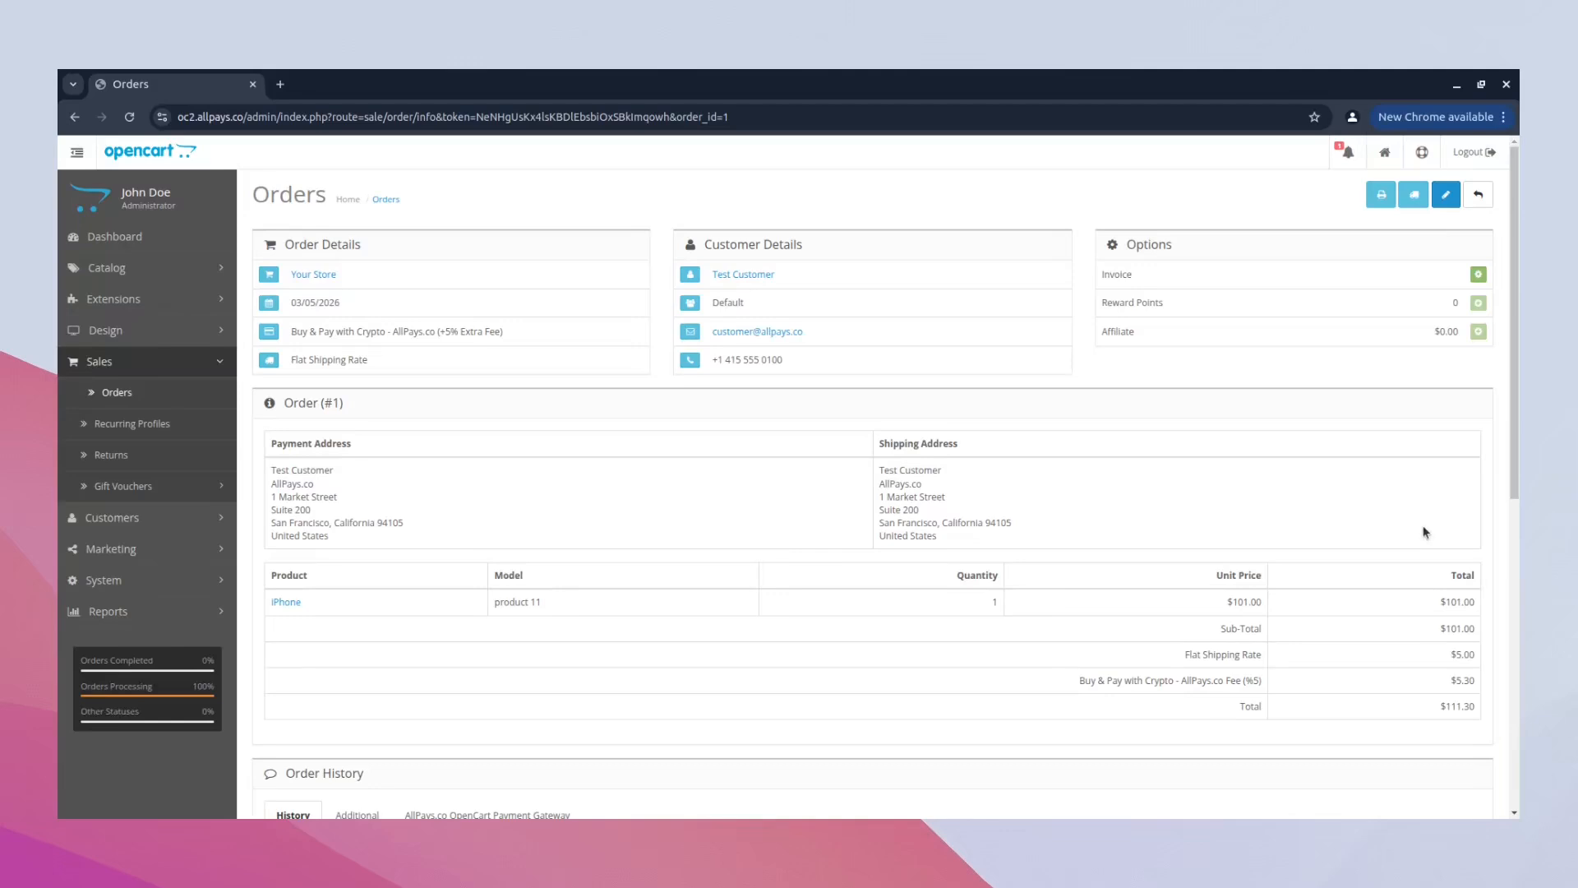
{"action": "scroll", "coordinate": [1425, 532], "scroll_direction": "down", "scroll_amount": 2}
{"action": "left_click", "coordinate": [589, 633]}
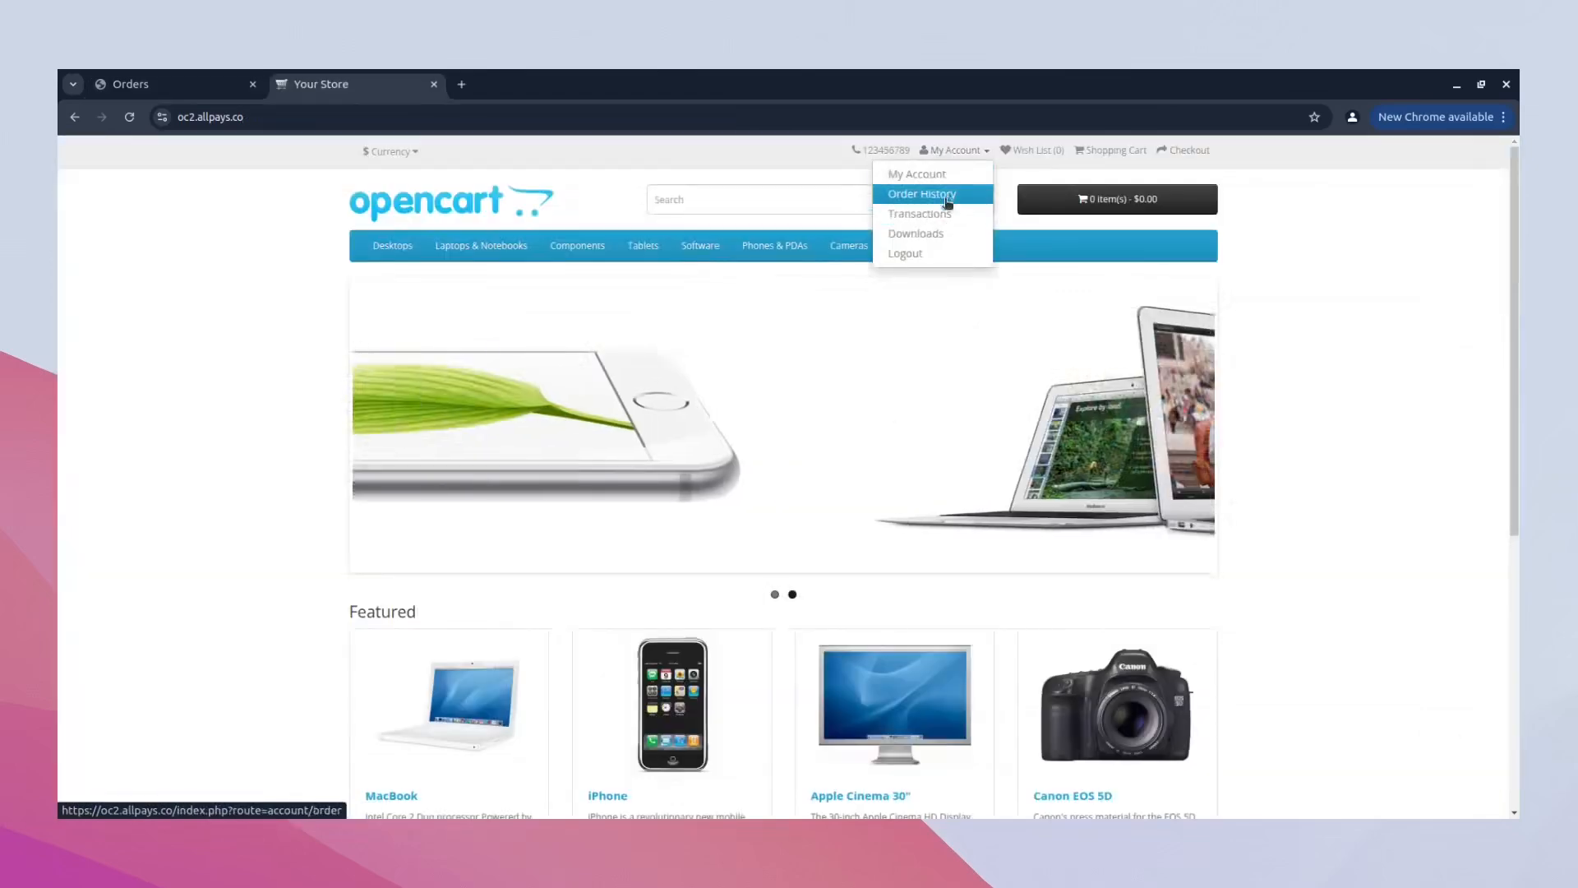
- Open the iPhone order from the customer's storefront order history and check its payment notice and status history
{"action": "left_click", "coordinate": [945, 195]}
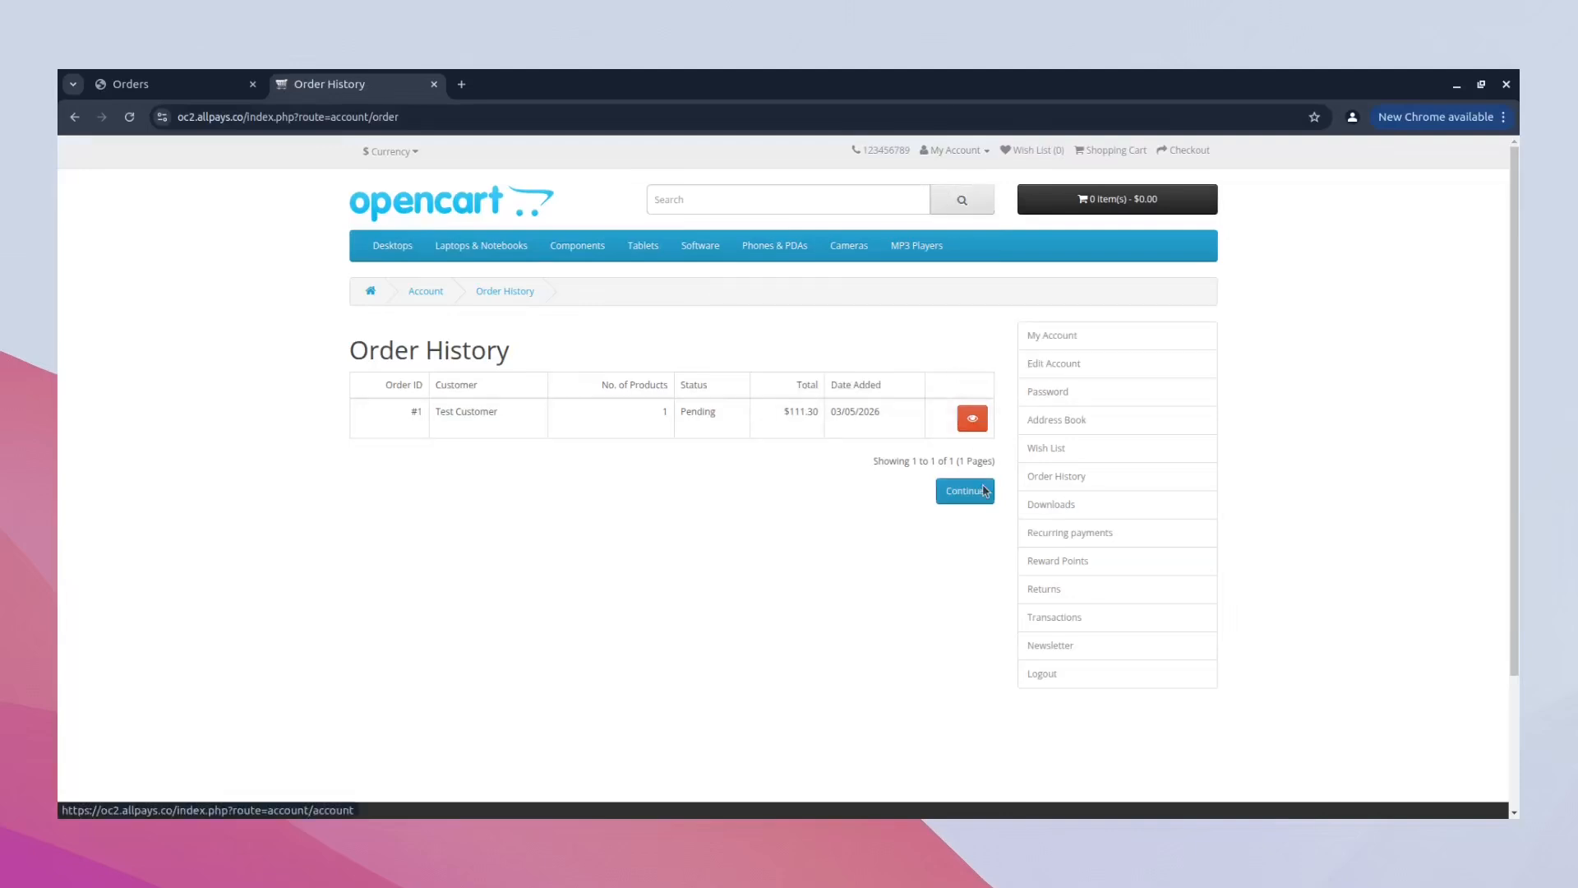
{"action": "left_click", "coordinate": [978, 424]}
{"action": "scroll", "coordinate": [979, 428], "scroll_direction": "down", "scroll_amount": 2}
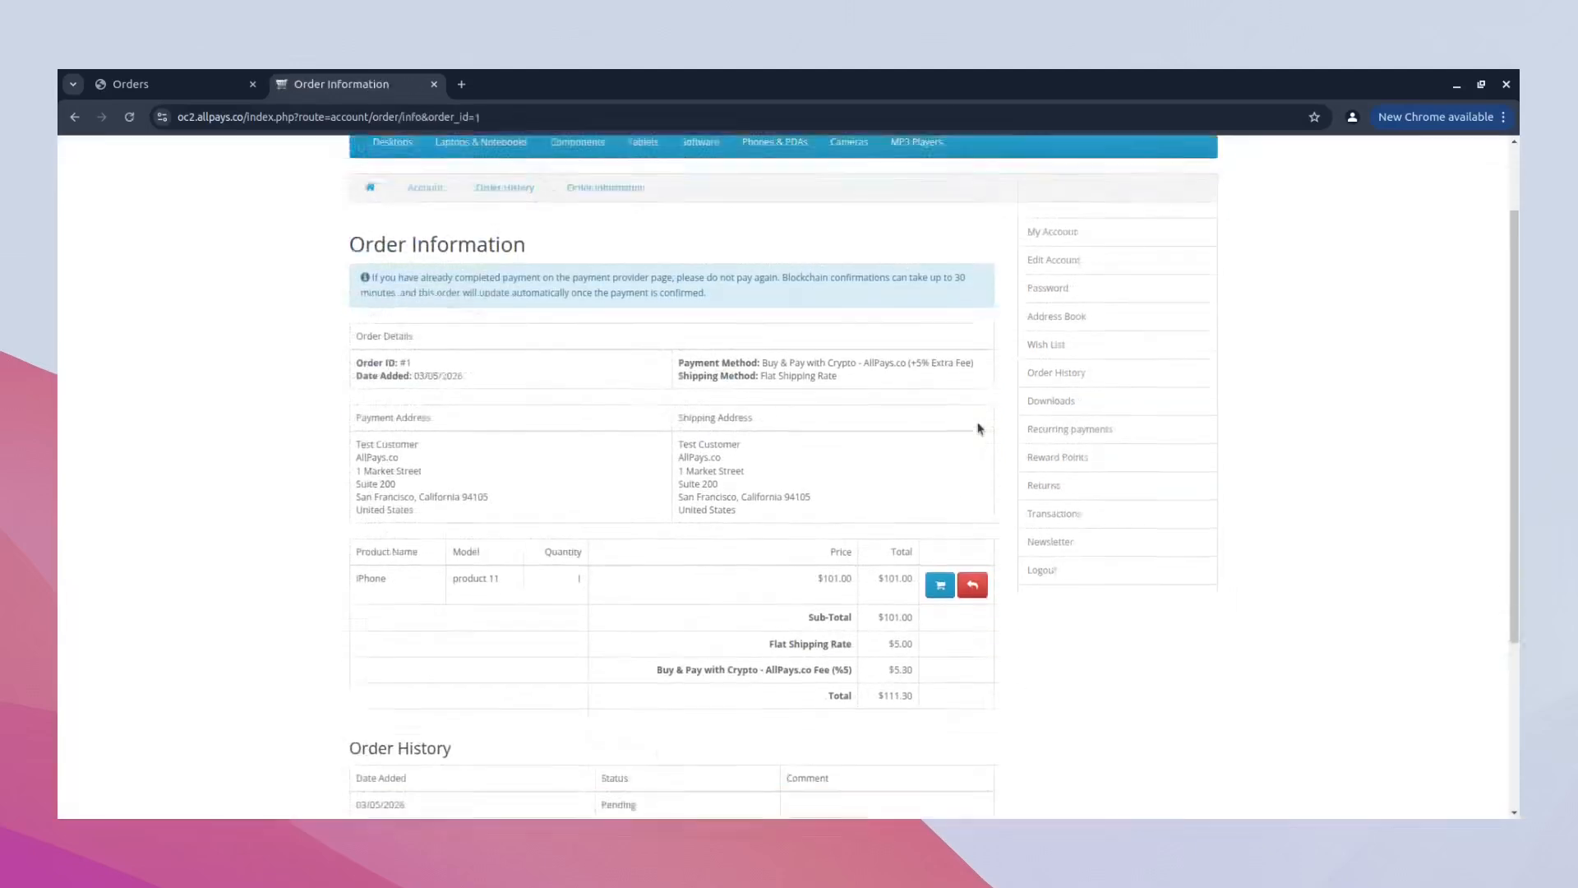
{"action": "scroll", "coordinate": [979, 429], "scroll_direction": "up", "scroll_amount": 1}
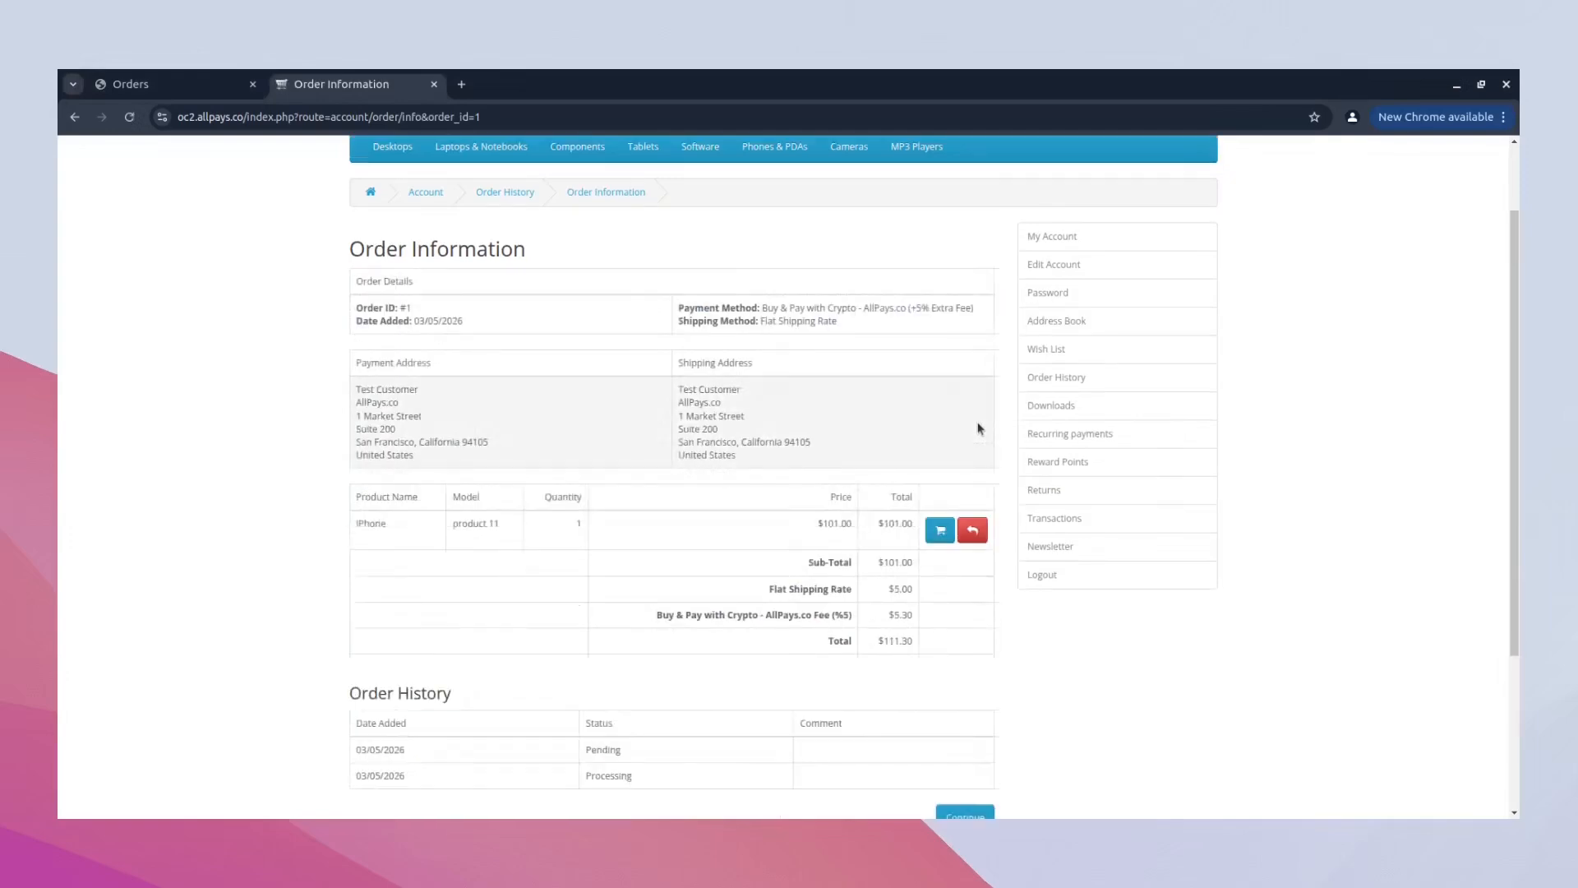
{"action": "scroll", "coordinate": [694, 687], "scroll_direction": "down", "scroll_amount": 2}
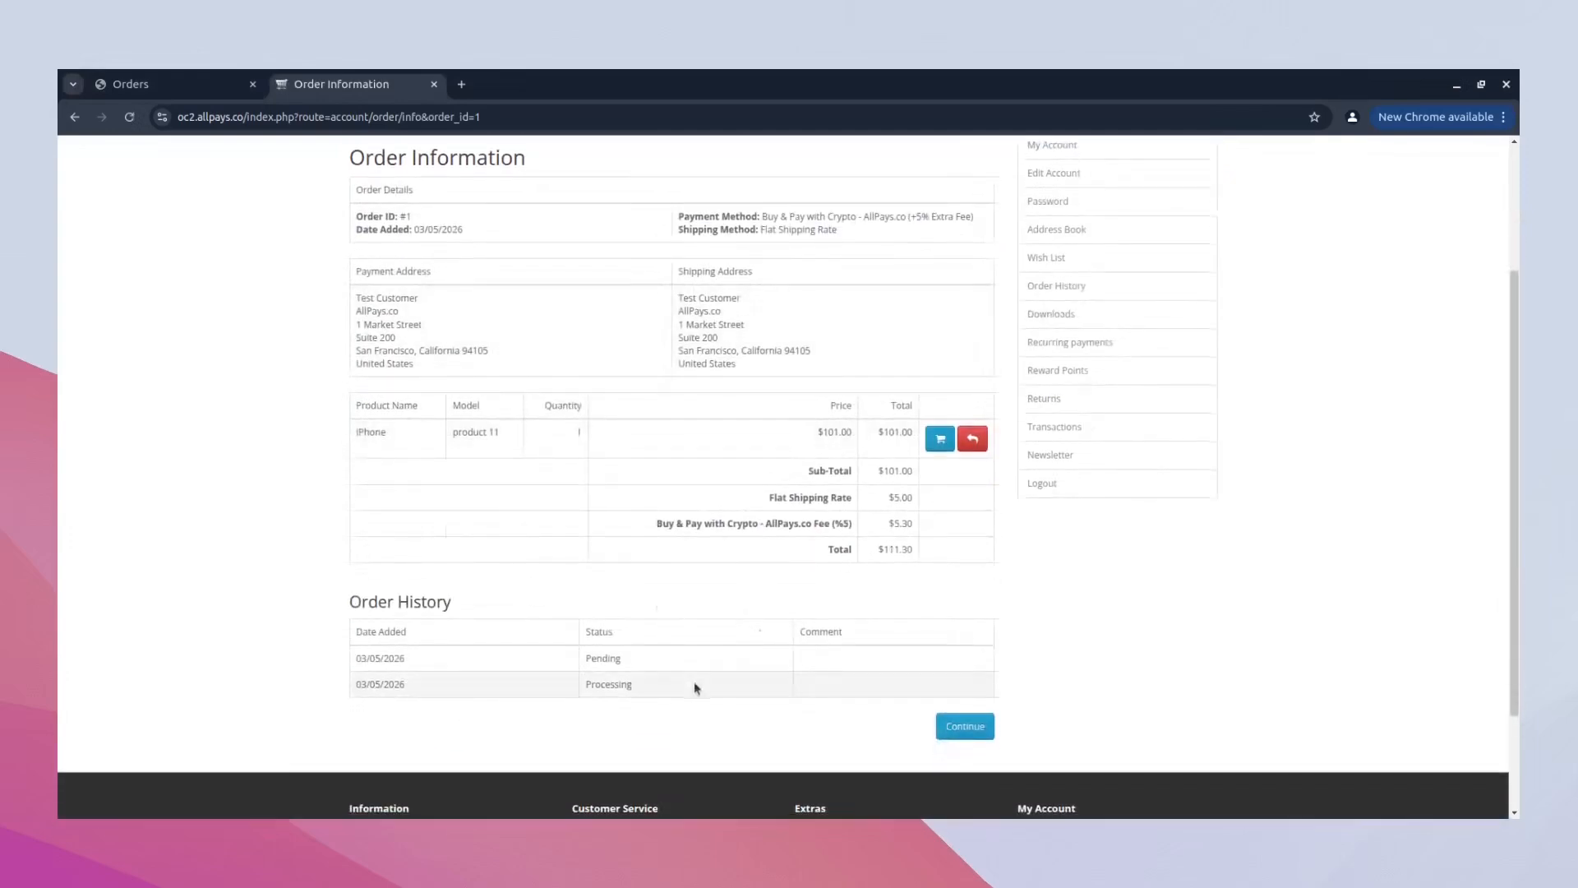
- Reload the iPhone order in the store admin, check its order history, and show its AllPays.co OpenCart Payment Gateway details
{"action": "left_click", "coordinate": [213, 87]}
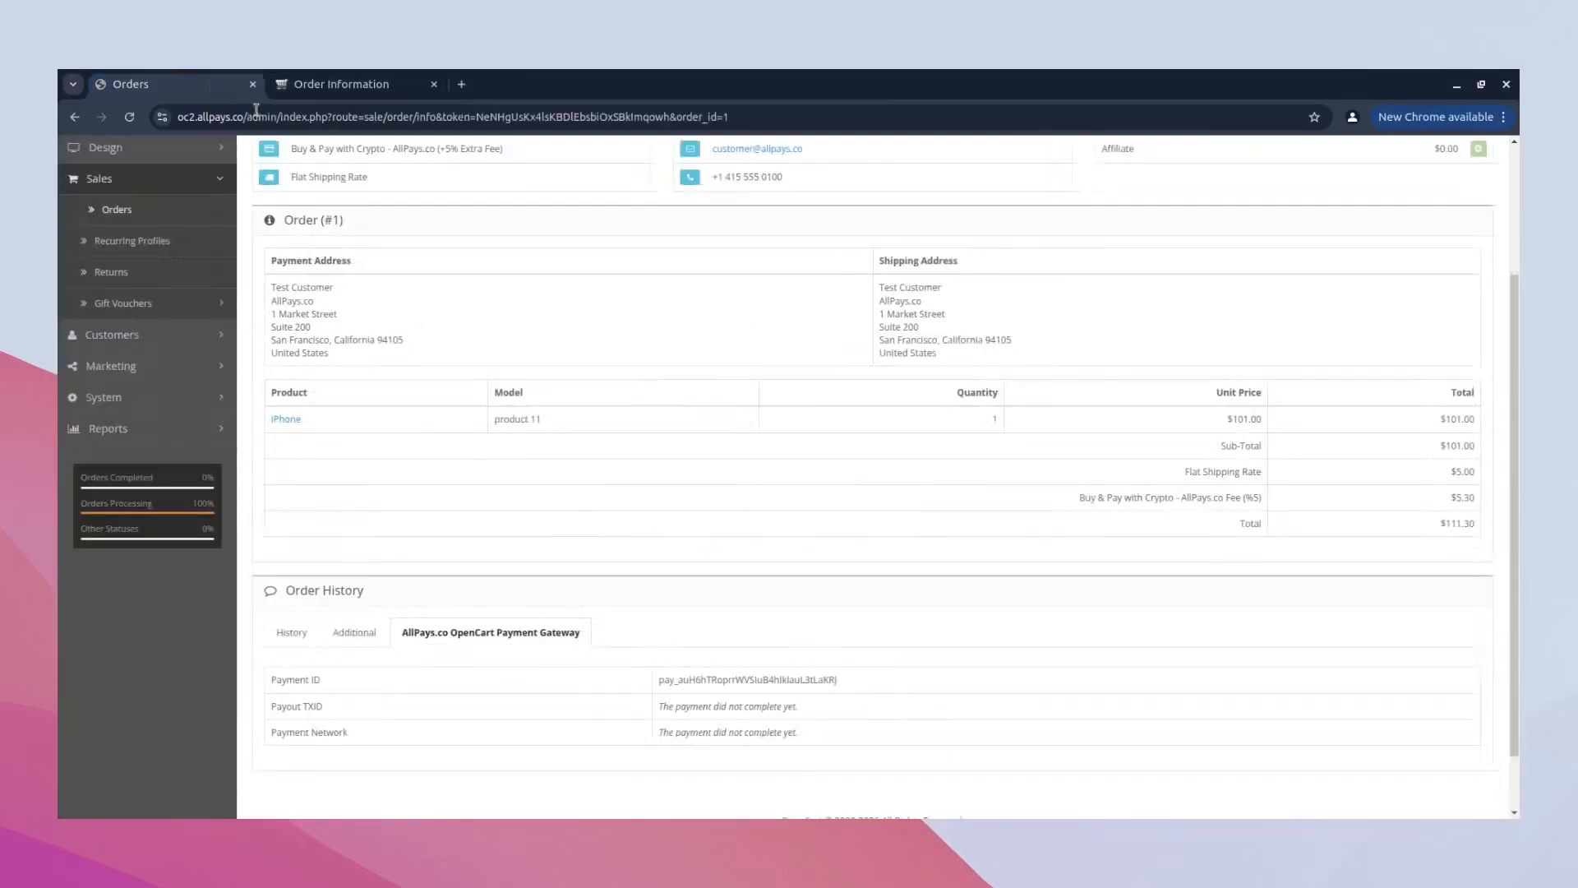
{"action": "scroll", "coordinate": [658, 349], "scroll_direction": "up", "scroll_amount": 2}
{"action": "key", "text": "F5"}
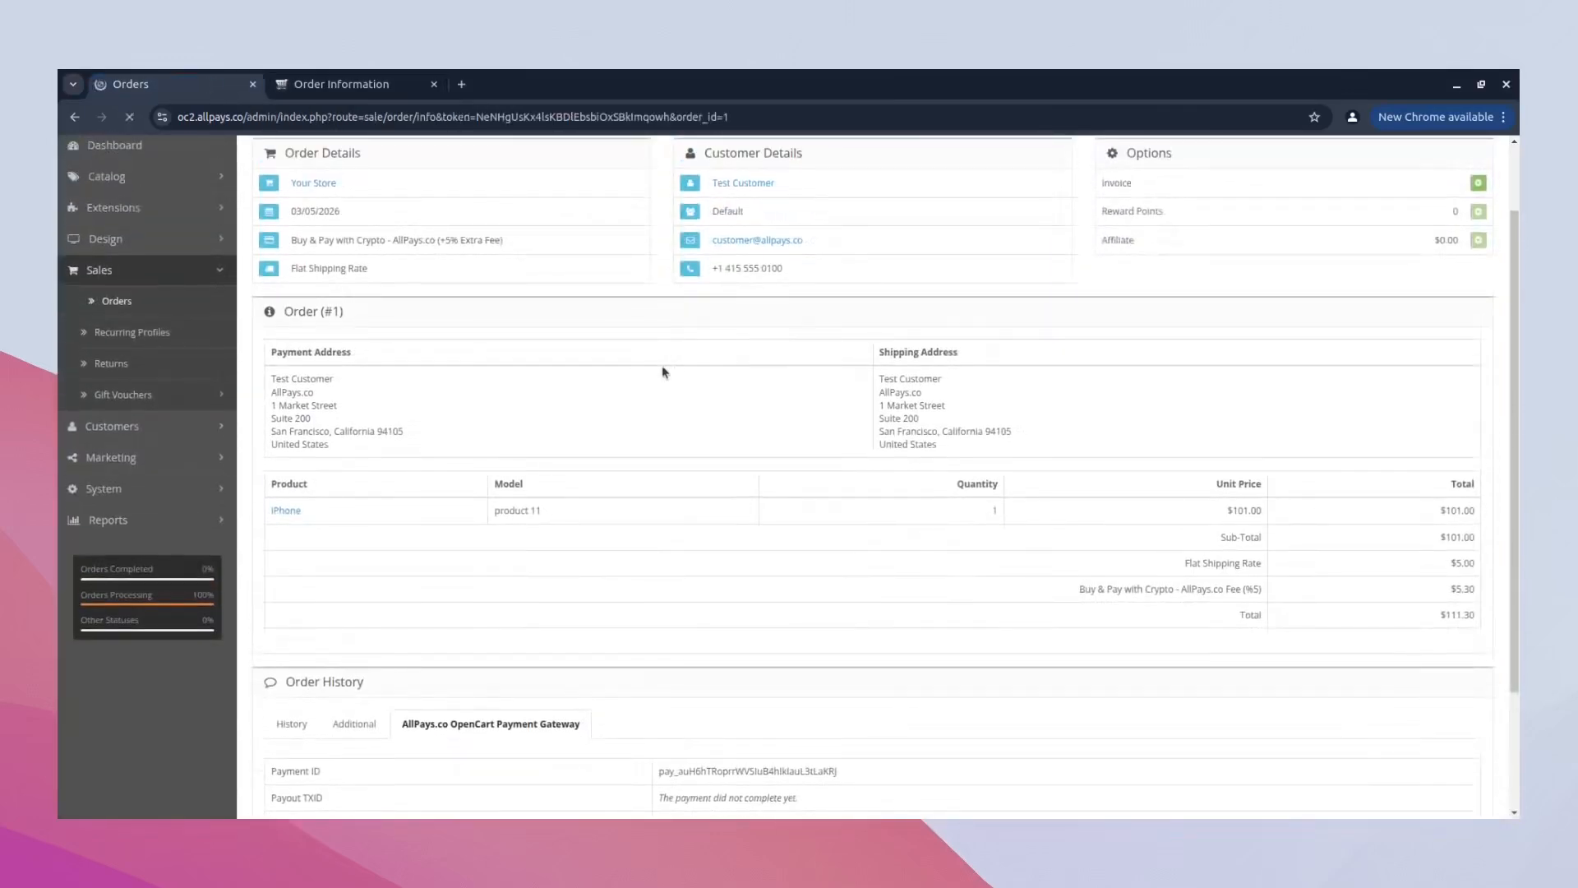
{"action": "scroll", "coordinate": [667, 370], "scroll_direction": "down", "scroll_amount": 1}
{"action": "scroll", "coordinate": [665, 377], "scroll_direction": "down", "scroll_amount": 3}
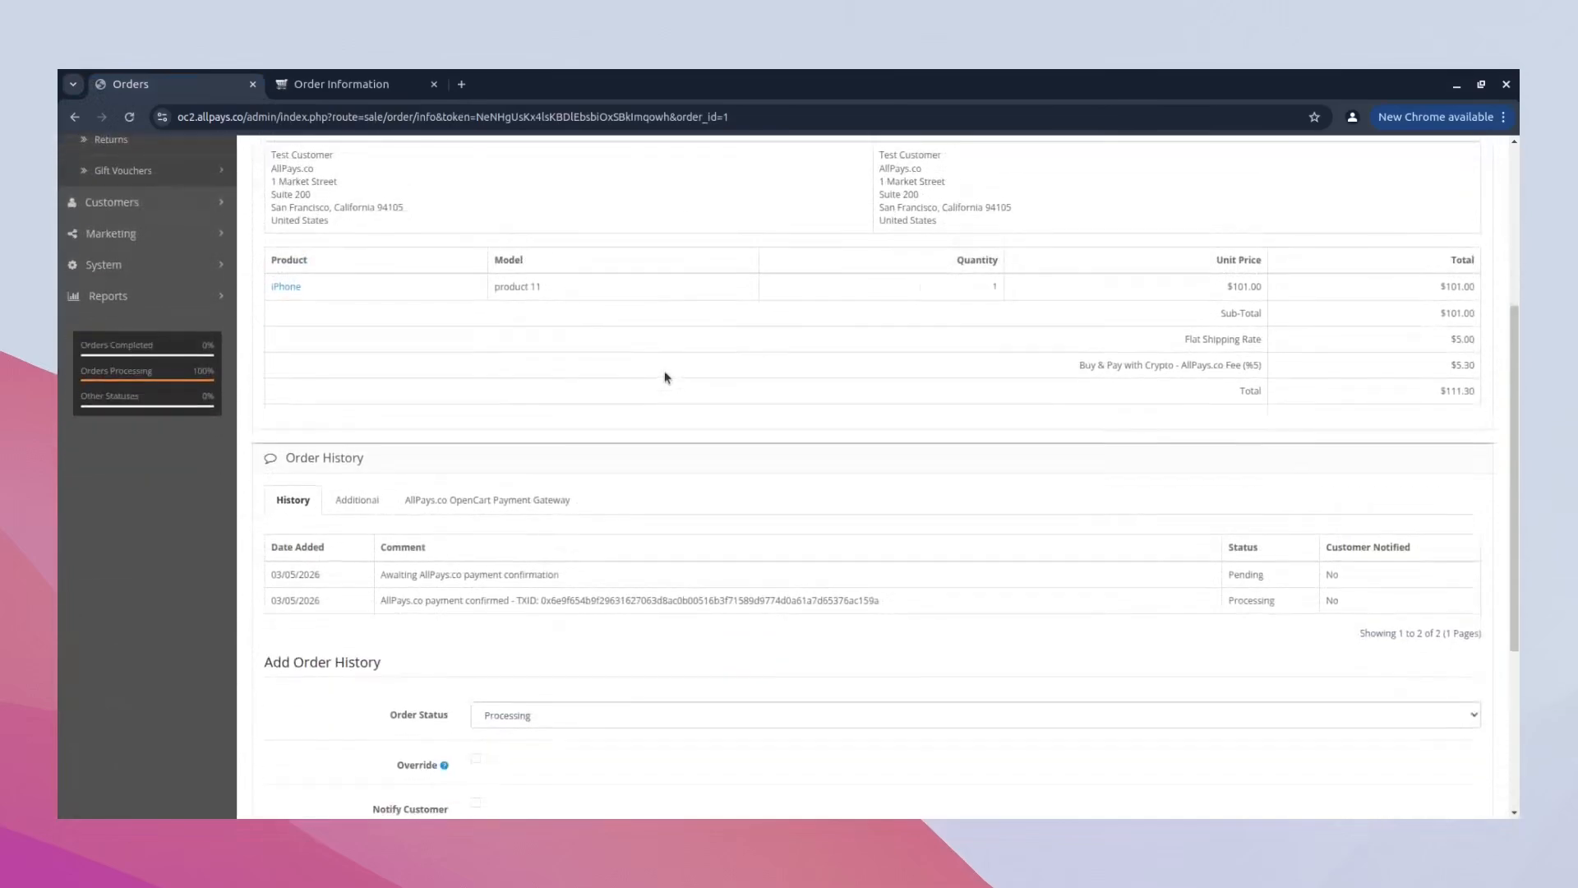
{"action": "left_click", "coordinate": [574, 406]}
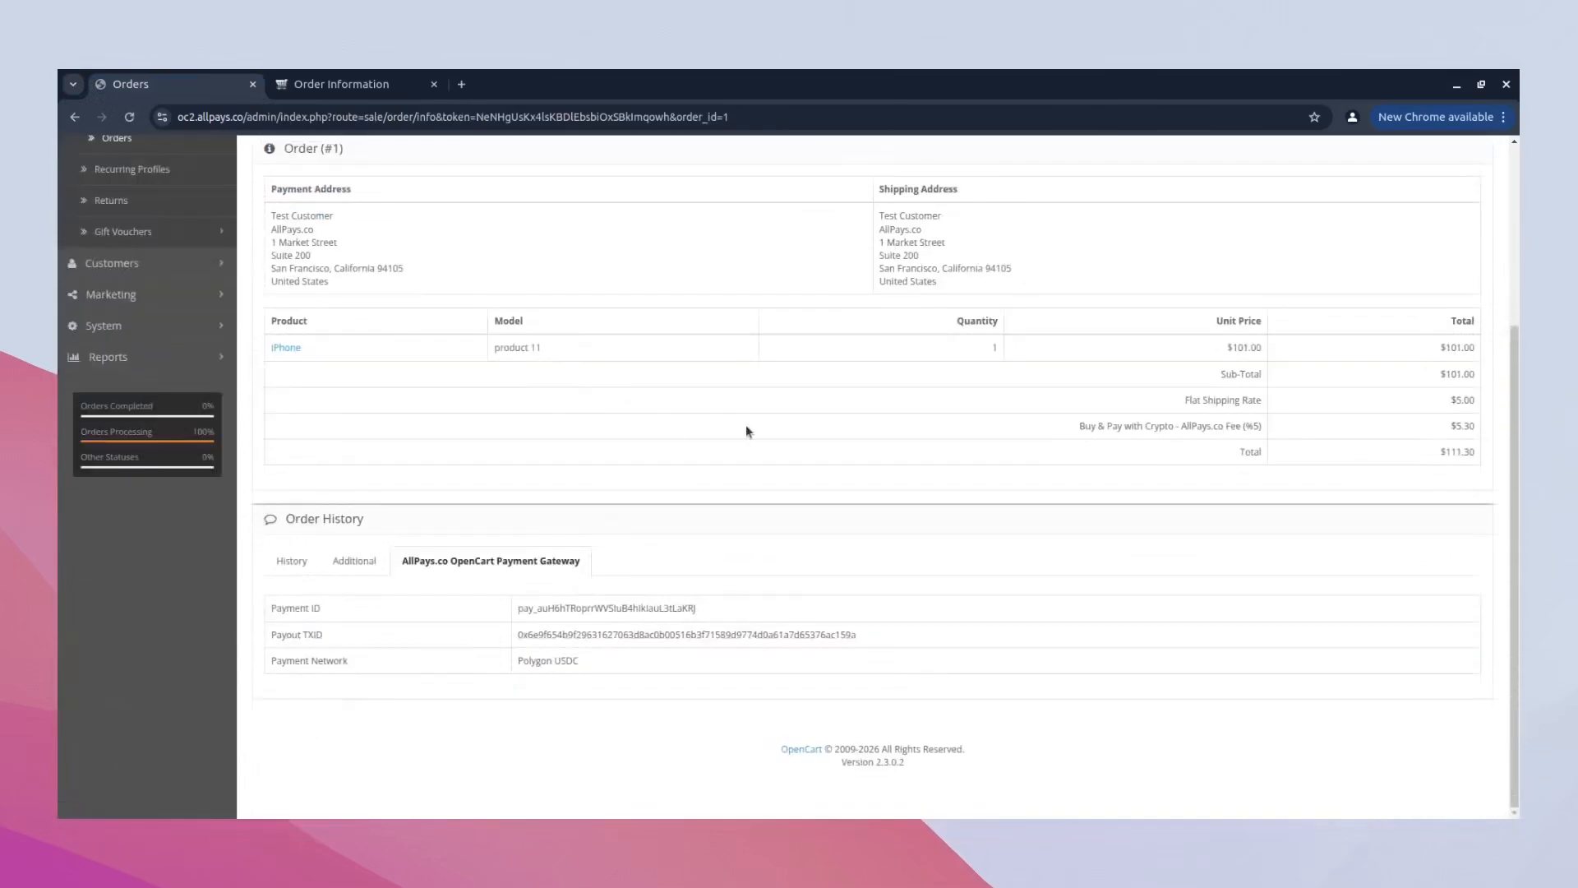